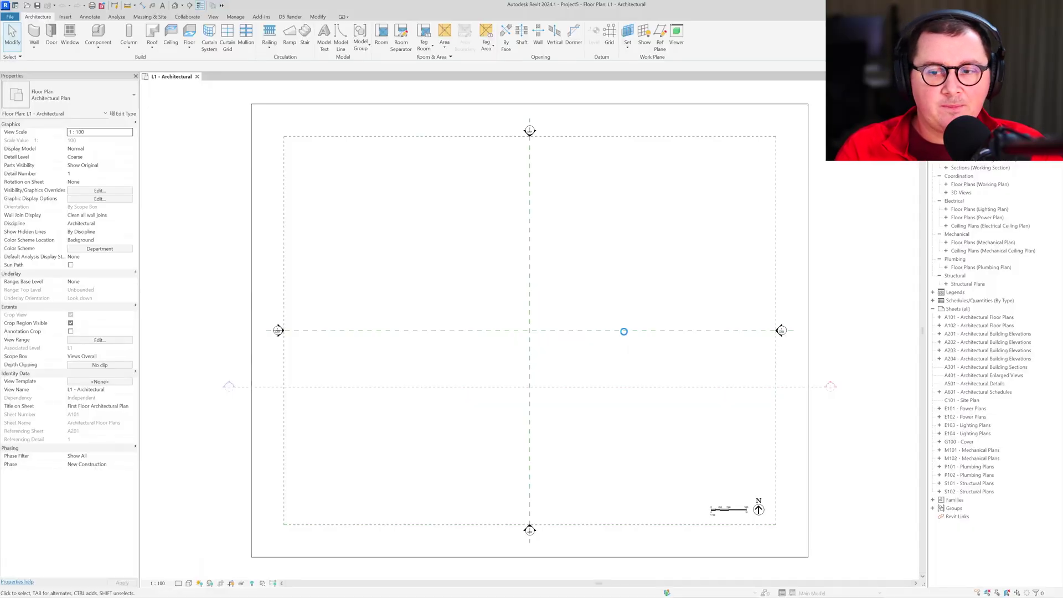
Step: Draw a 30000-long model line starting from the reference-plane intersection
{"action": "left_click", "coordinate": [725, 332]}
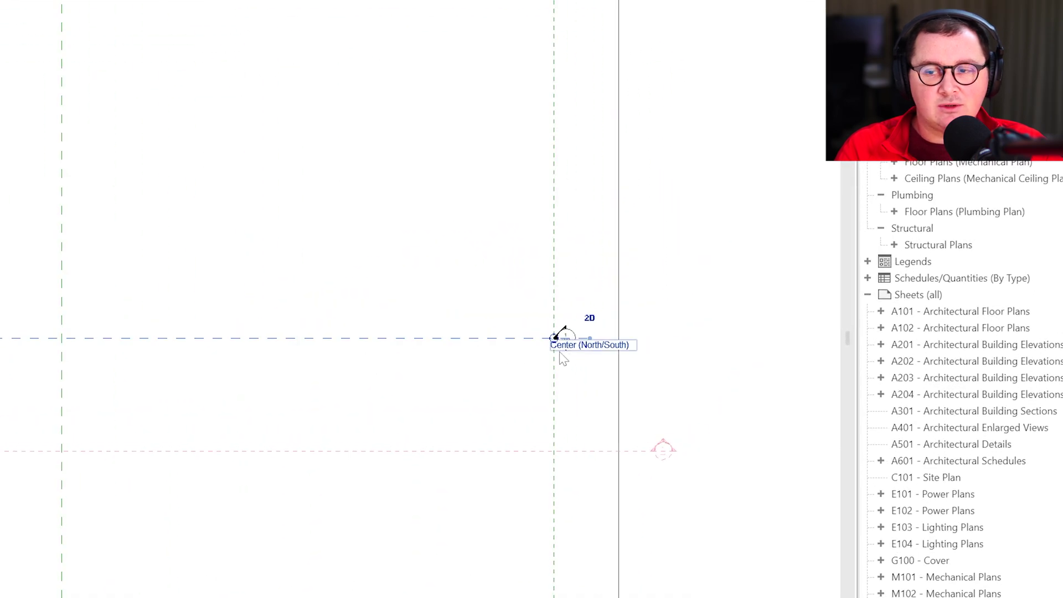
{"action": "key", "text": "Escape"}
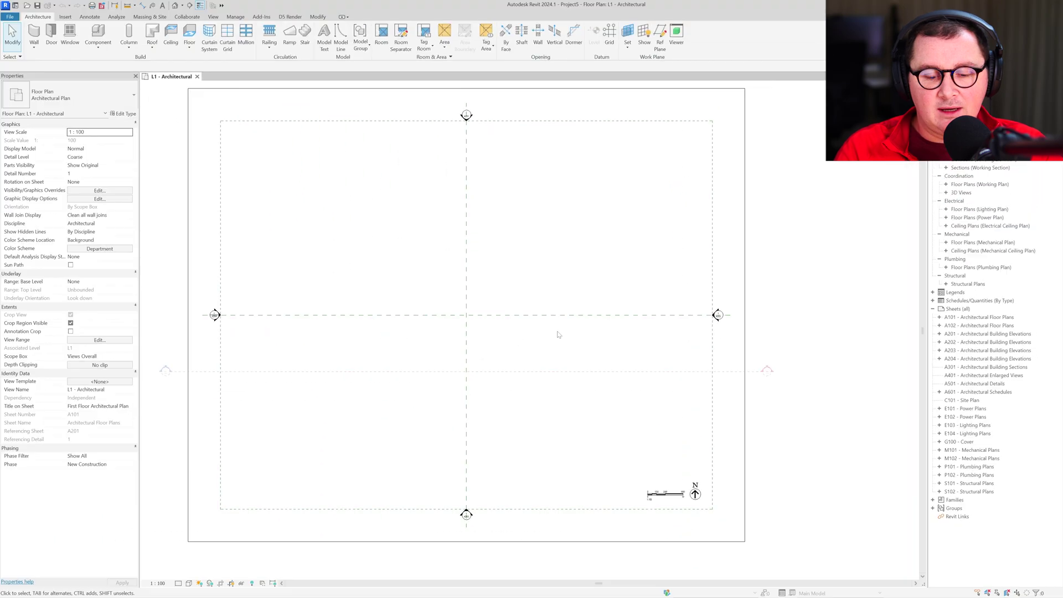
{"action": "scroll", "coordinate": [557, 363], "scroll_direction": "up", "scroll_amount": 1}
{"action": "left_click", "coordinate": [384, 52]}
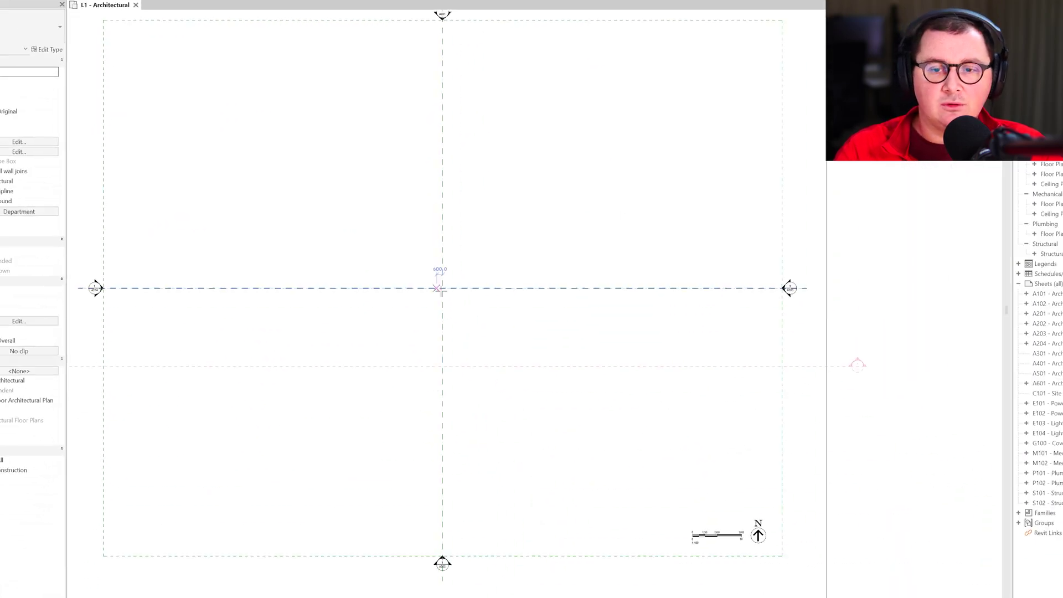
{"action": "left_click", "coordinate": [582, 537]}
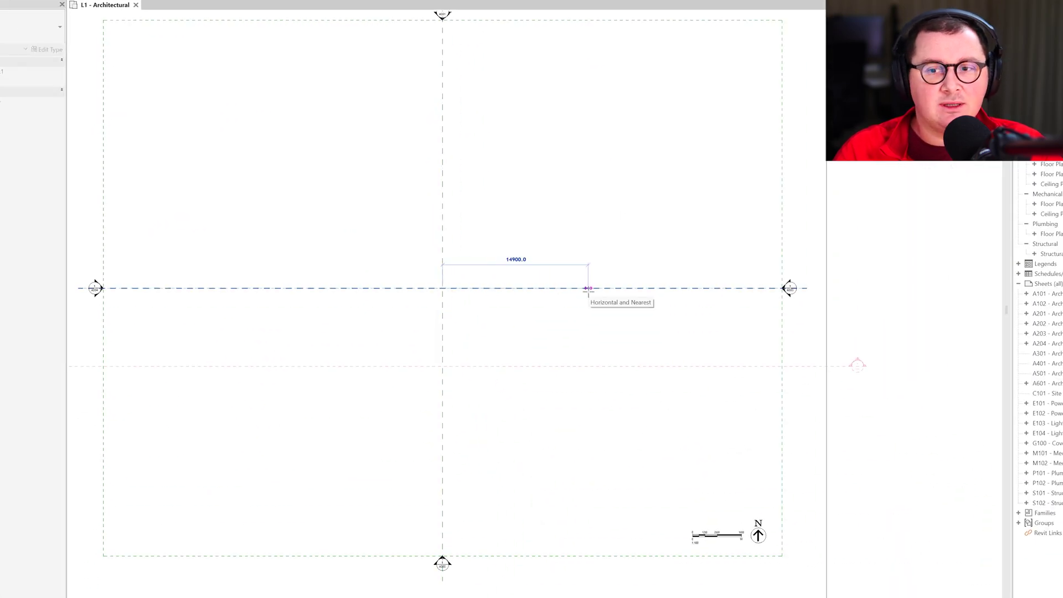
{"action": "type", "text": "30000"}
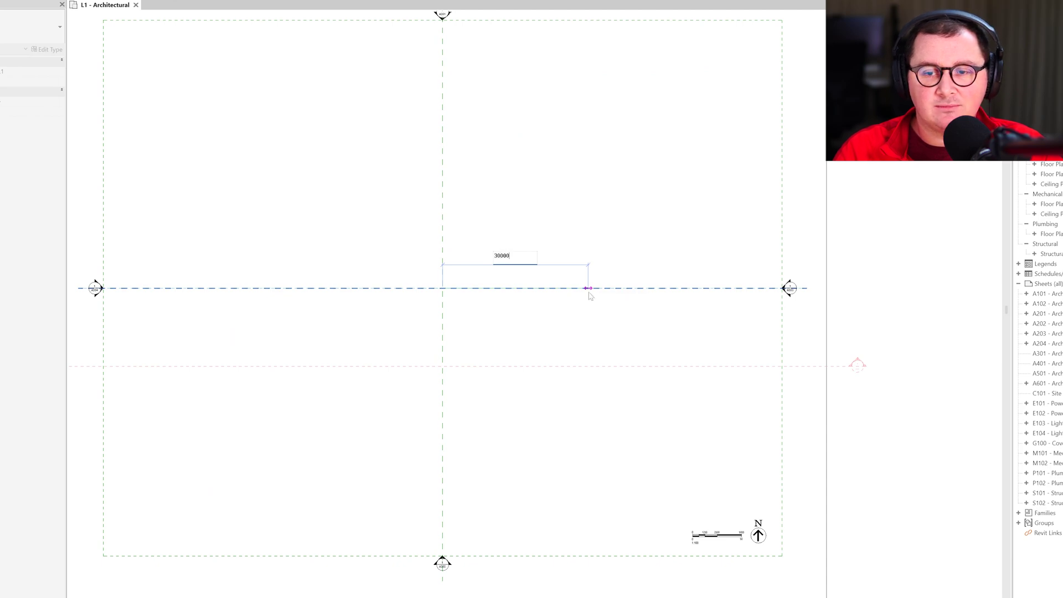
{"action": "key", "text": "Return"}
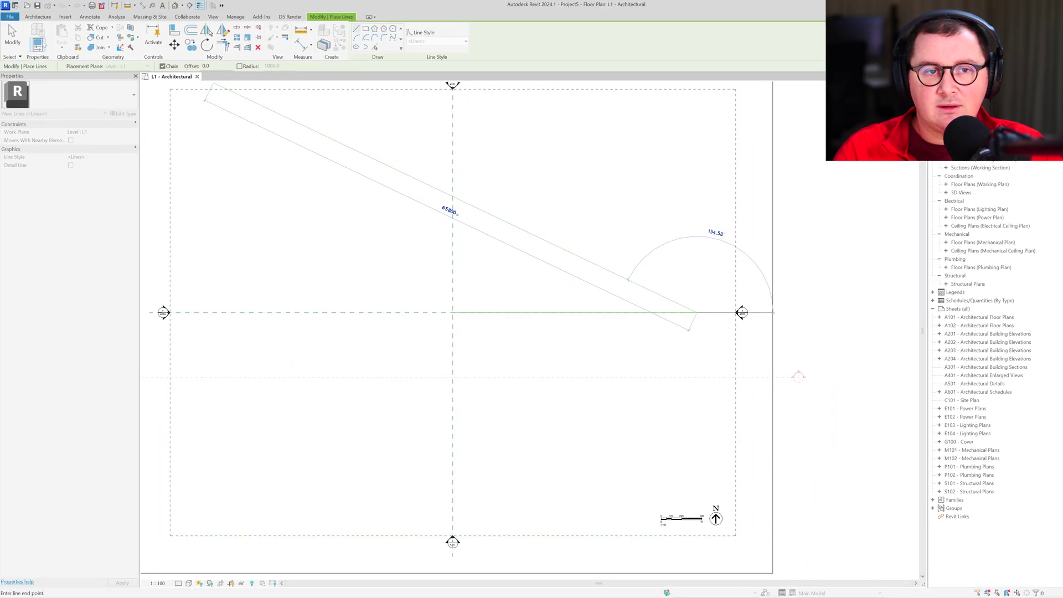
{"action": "key", "text": "Escape"}
{"action": "key", "text": "Escape"}
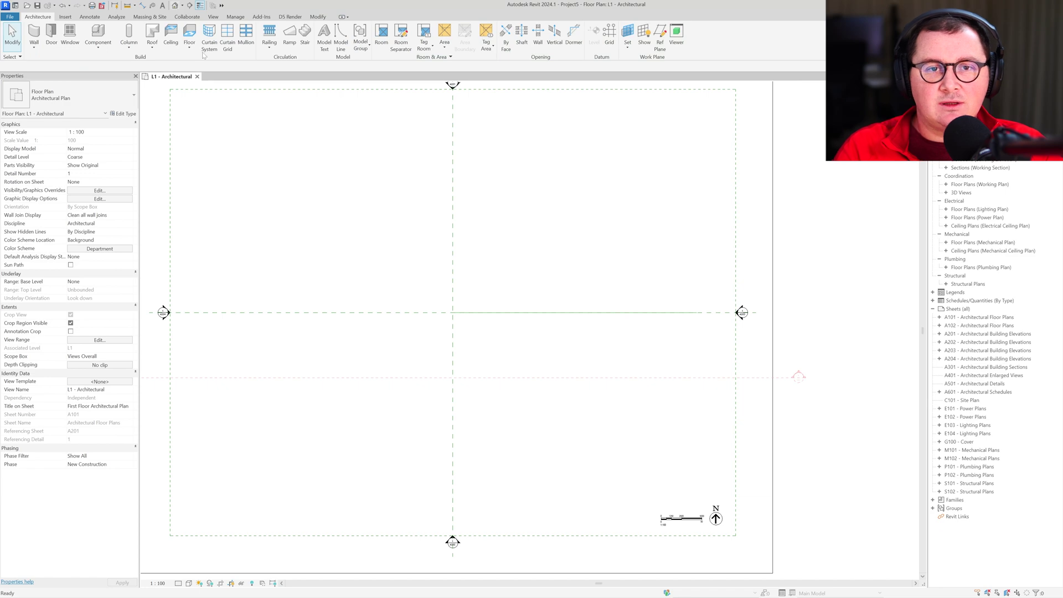
Step: In the {3D} view, hide Scope Boxes under Annotation Categories in Visibility/Graphics
{"action": "left_click_drag", "start_coordinate": [203, 78], "coordinate": [158, 78]}
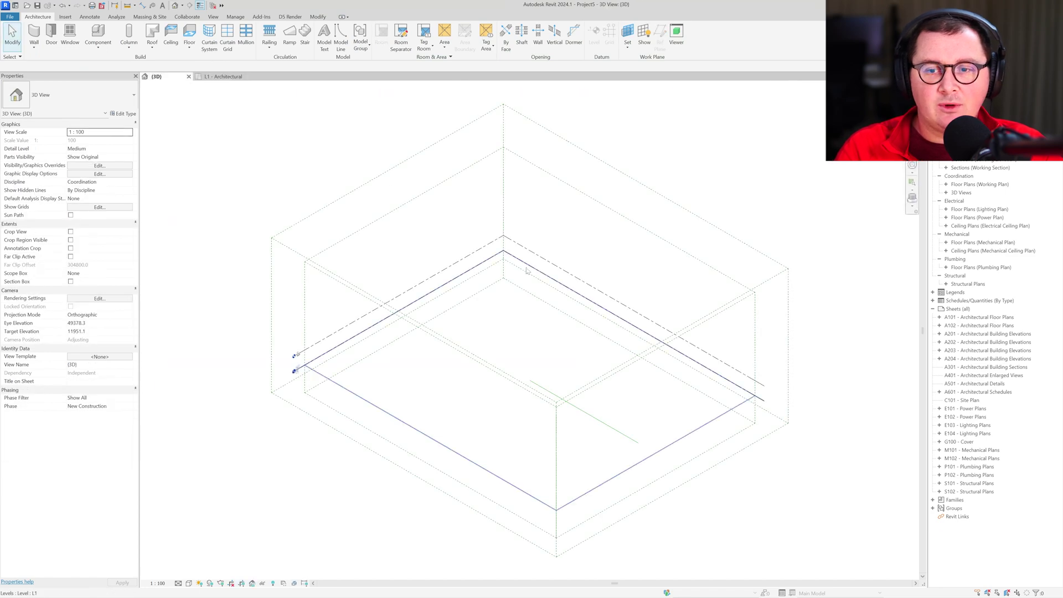
{"action": "scroll", "coordinate": [535, 342], "scroll_direction": "up", "scroll_amount": 1}
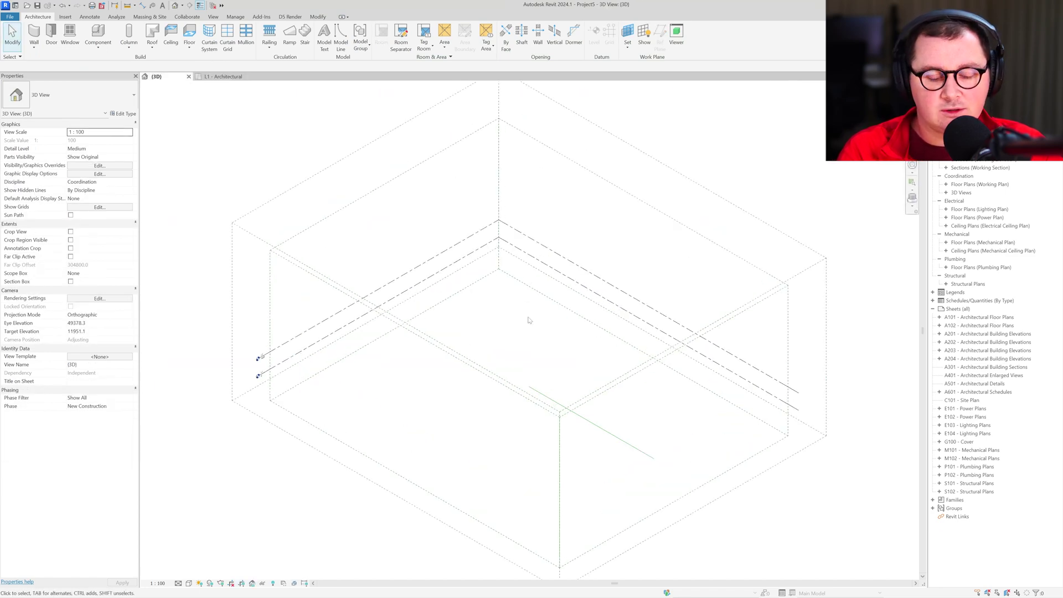
{"action": "key", "text": "v"}
{"action": "key", "text": "g"}
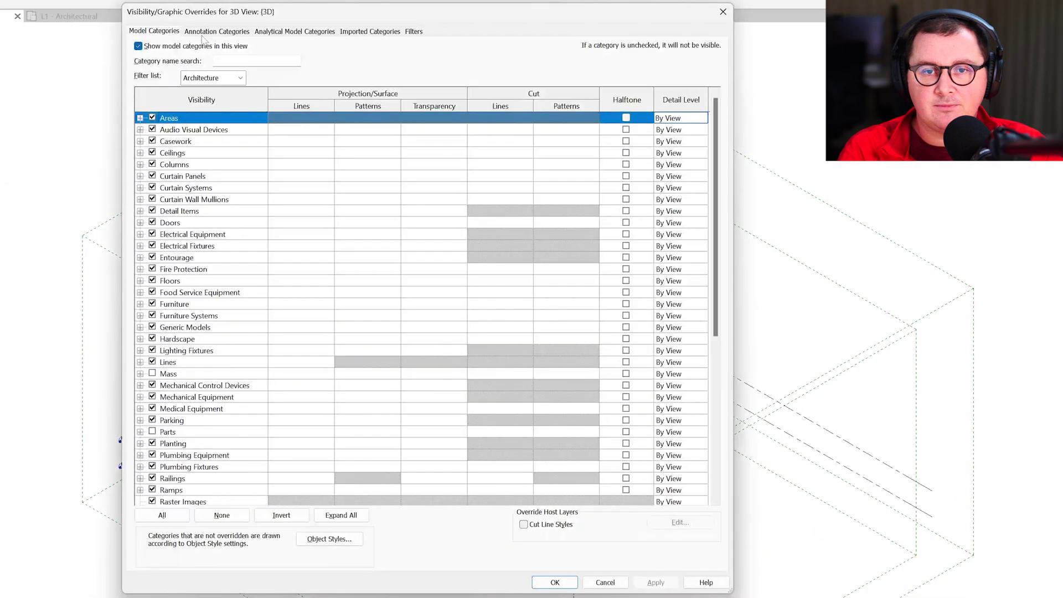
{"action": "left_click", "coordinate": [202, 34]}
{"action": "scroll", "coordinate": [179, 292], "scroll_direction": "down", "scroll_amount": 10}
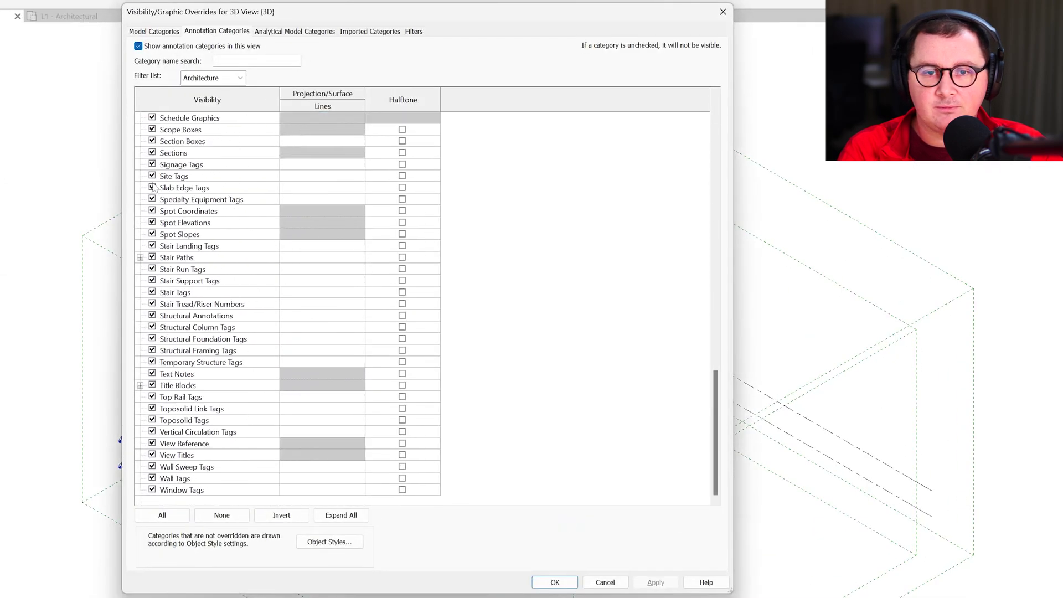
{"action": "left_click", "coordinate": [153, 130]}
{"action": "left_click", "coordinate": [555, 581]}
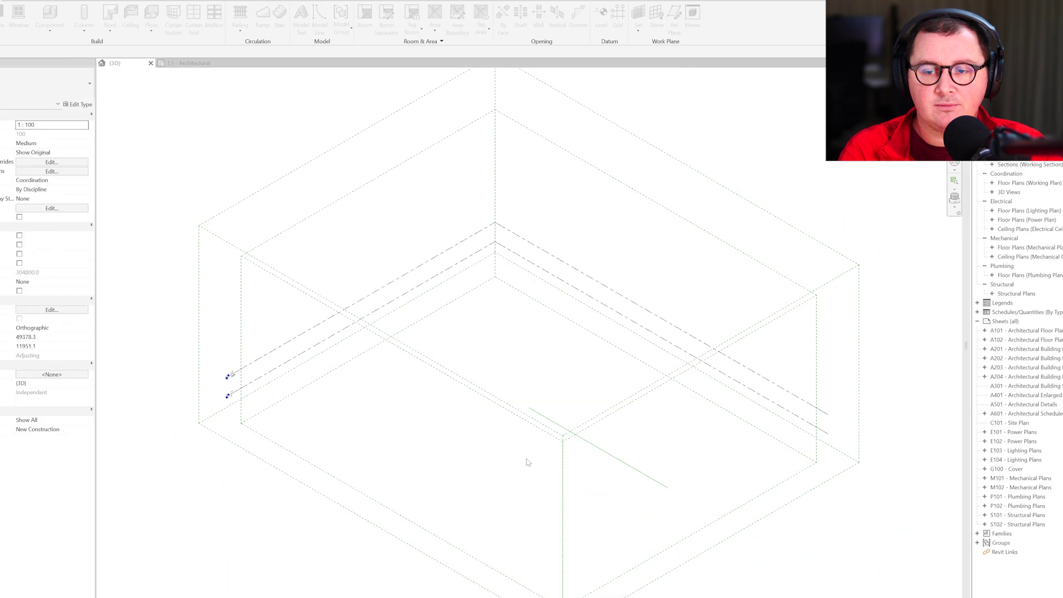
{"action": "middle_click_drag", "start_coordinate": [526, 410], "coordinate": [650, 373], "text": "shift"}
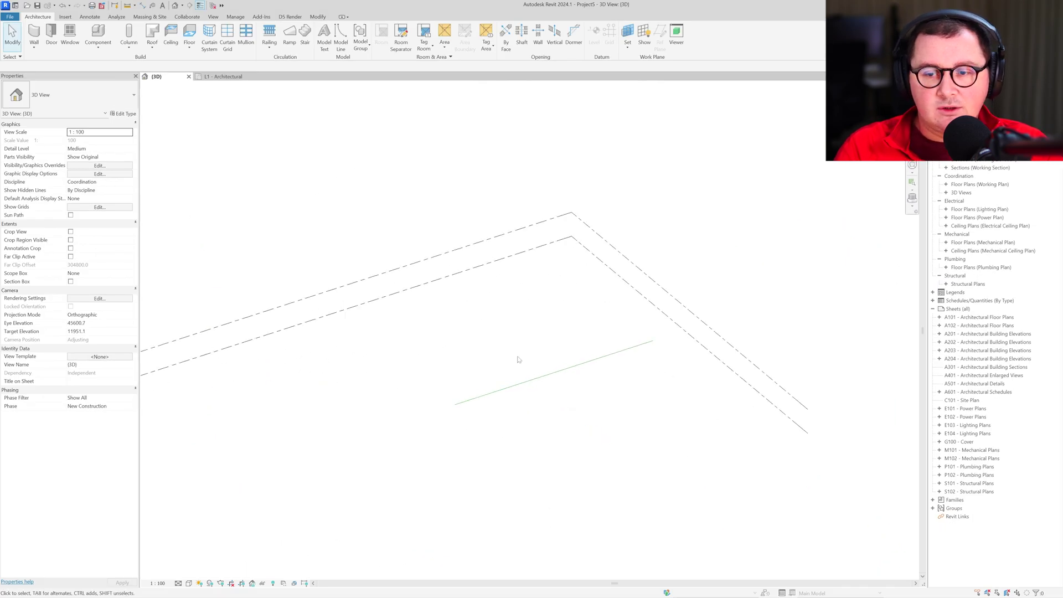
{"action": "scroll", "coordinate": [517, 361], "scroll_direction": "up", "scroll_amount": 3}
Step: Create an in-place component in the Walls category named Walls 1
{"action": "left_click", "coordinate": [98, 44]}
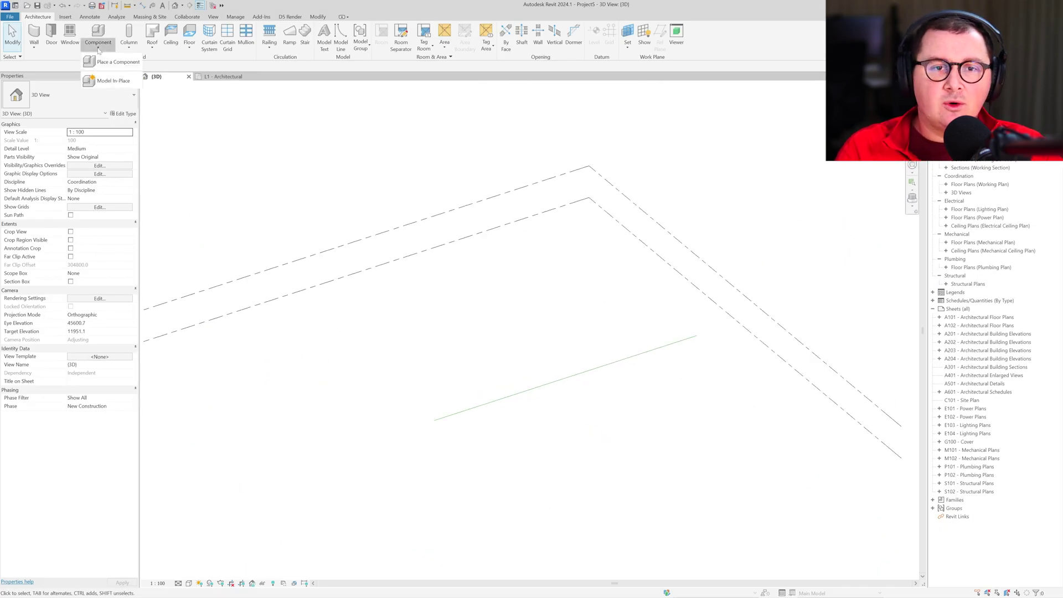
{"action": "left_click", "coordinate": [110, 82]}
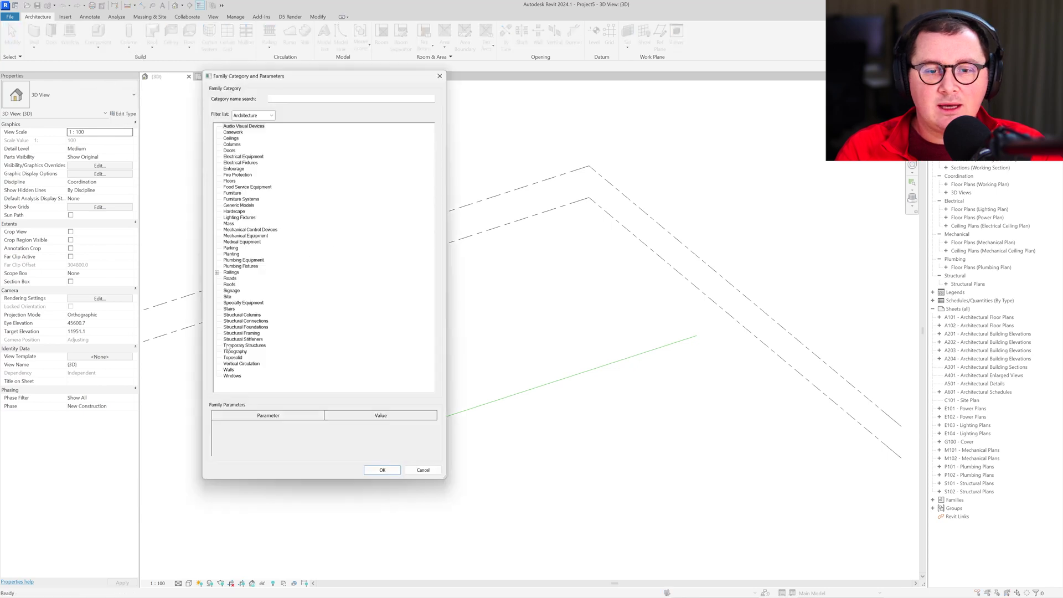
{"action": "left_click", "coordinate": [382, 475]}
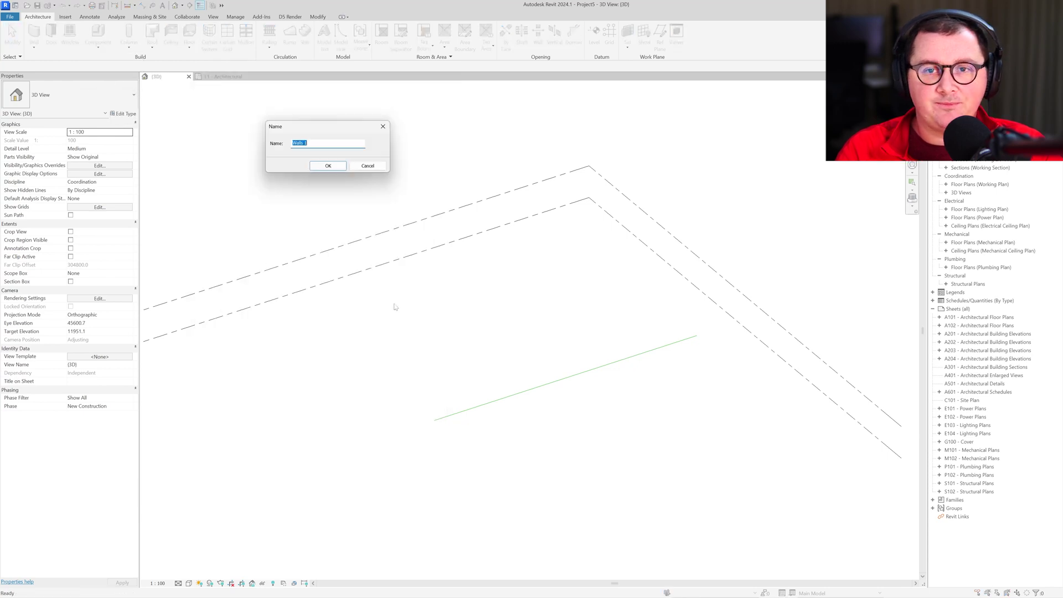
{"action": "left_click", "coordinate": [344, 167]}
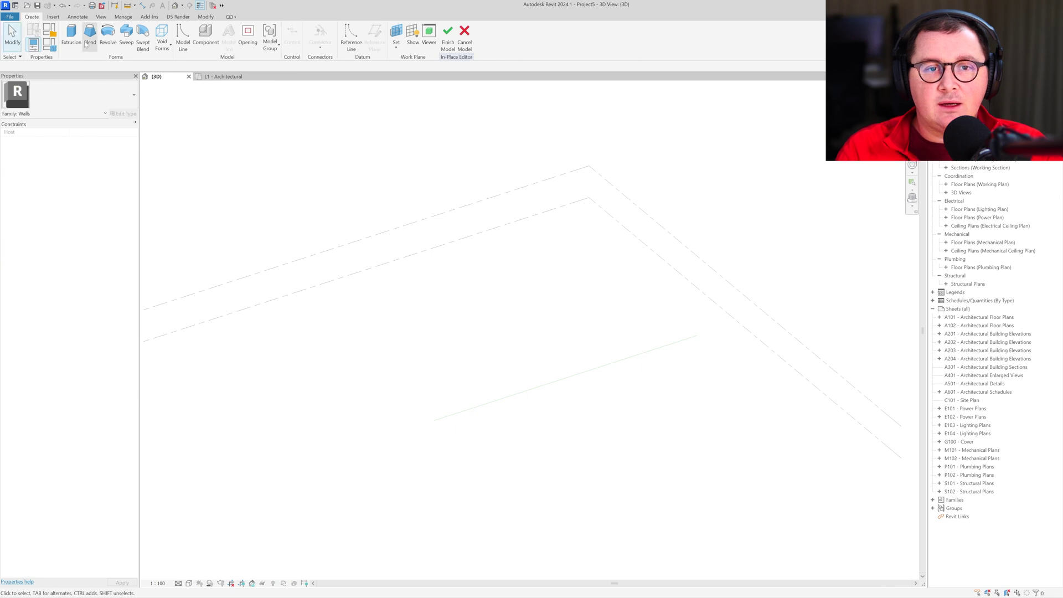
Step: Begin a sweep path sketch on the Center (North/South) reference plane
{"action": "left_click", "coordinate": [126, 44]}
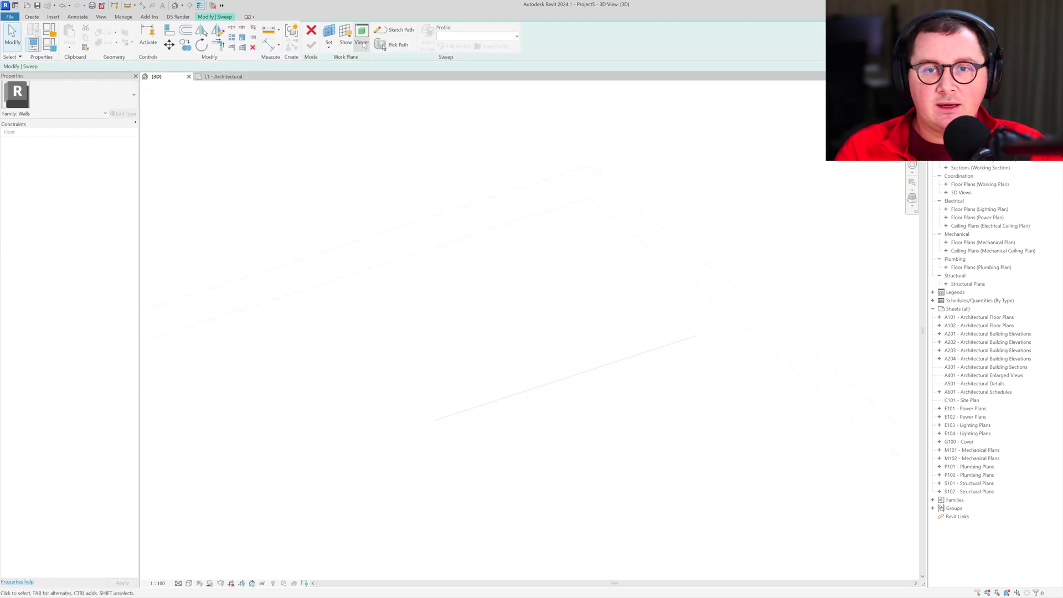
{"action": "left_click", "coordinate": [387, 32]}
{"action": "left_click", "coordinate": [383, 48]}
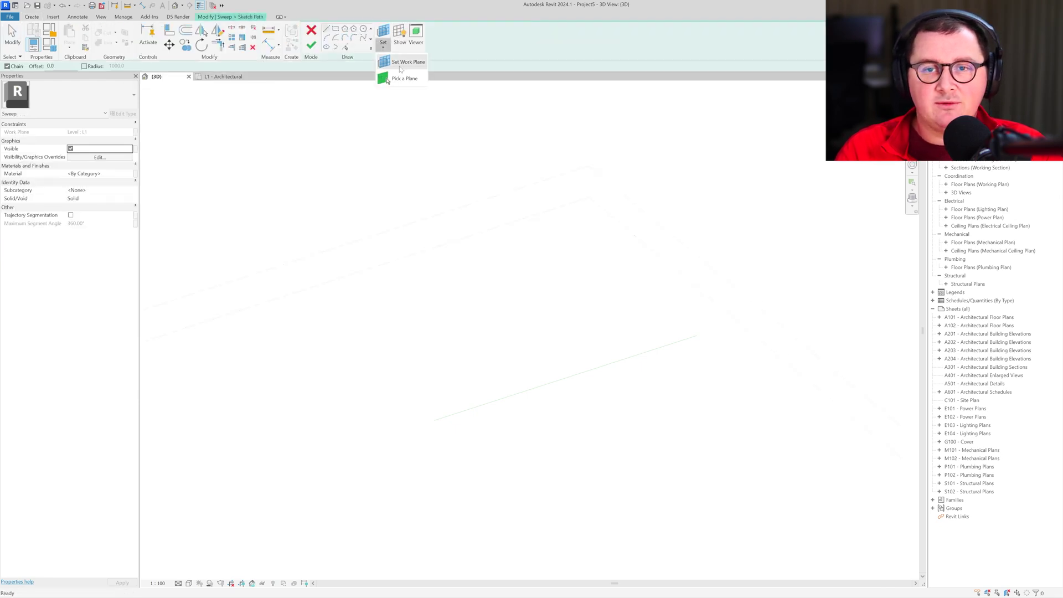
{"action": "left_click", "coordinate": [401, 63]}
{"action": "left_click", "coordinate": [394, 183]}
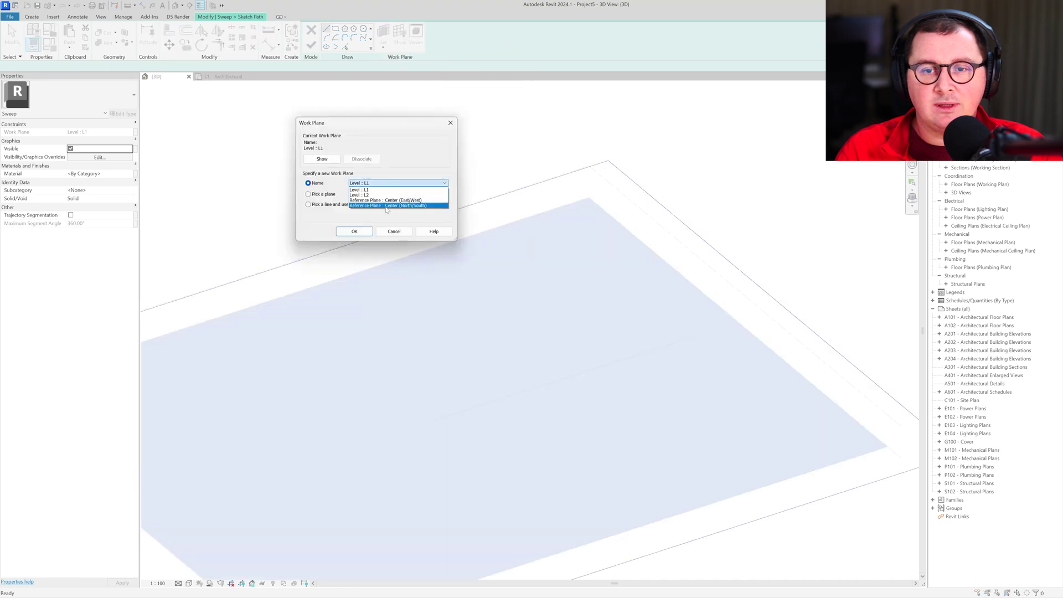
{"action": "left_click", "coordinate": [391, 205]}
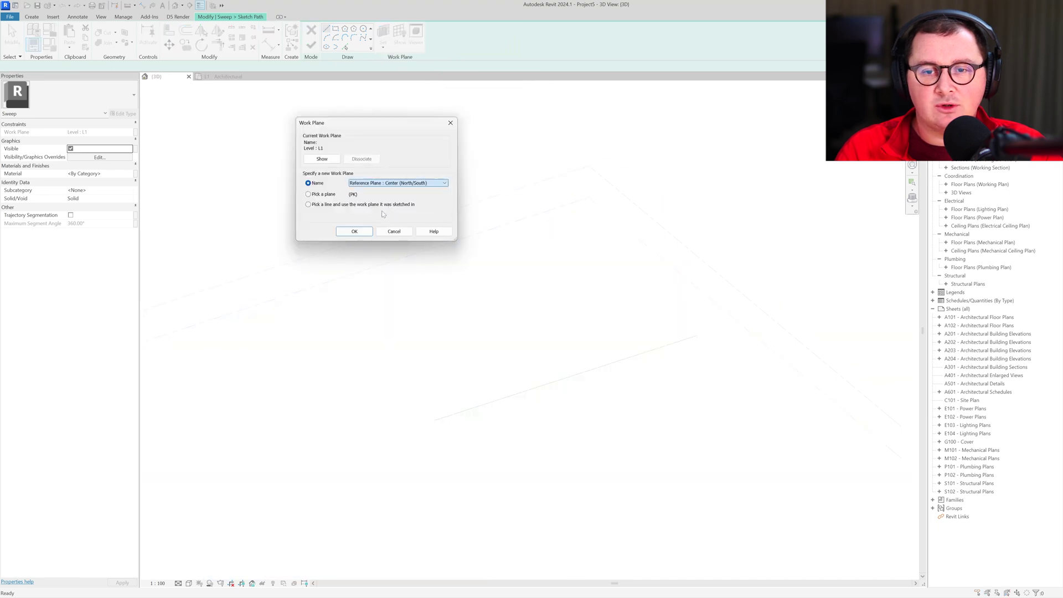
{"action": "left_click", "coordinate": [354, 231]}
Step: Sketch the path rising 6500 from the model line's end with a 30000 top segment, and finish it
{"action": "left_click", "coordinate": [434, 421]}
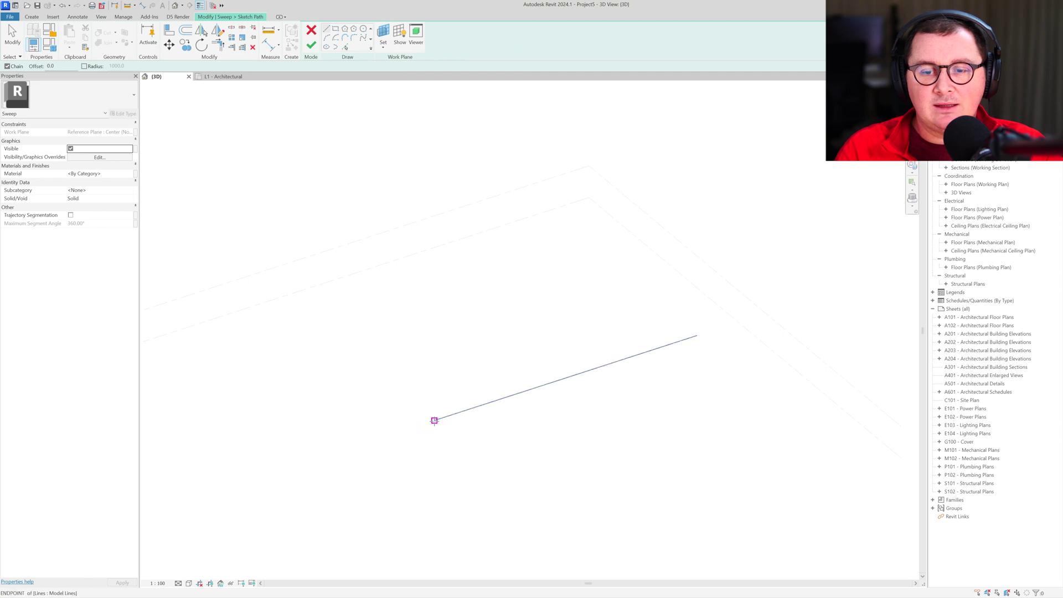
{"action": "type", "text": "65"}
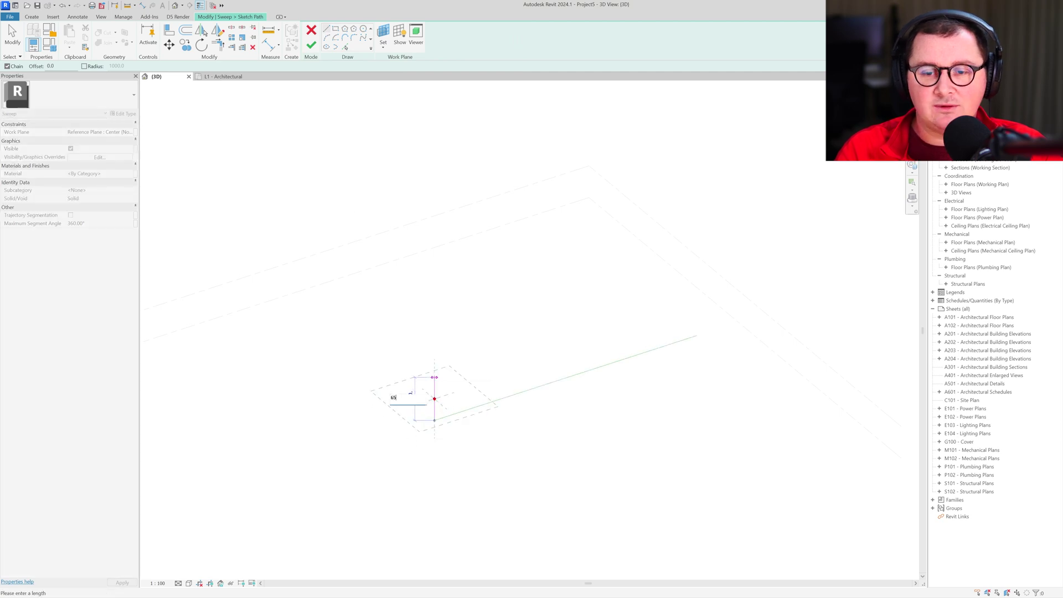
{"action": "type", "text": "00"}
{"action": "key", "text": "Return"}
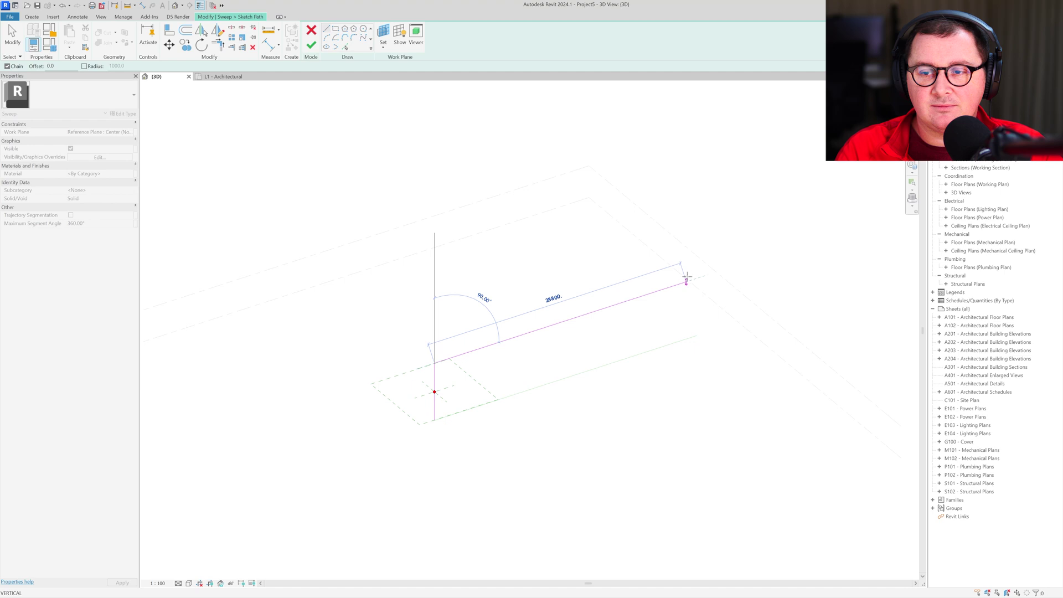
{"action": "left_click", "coordinate": [696, 277]}
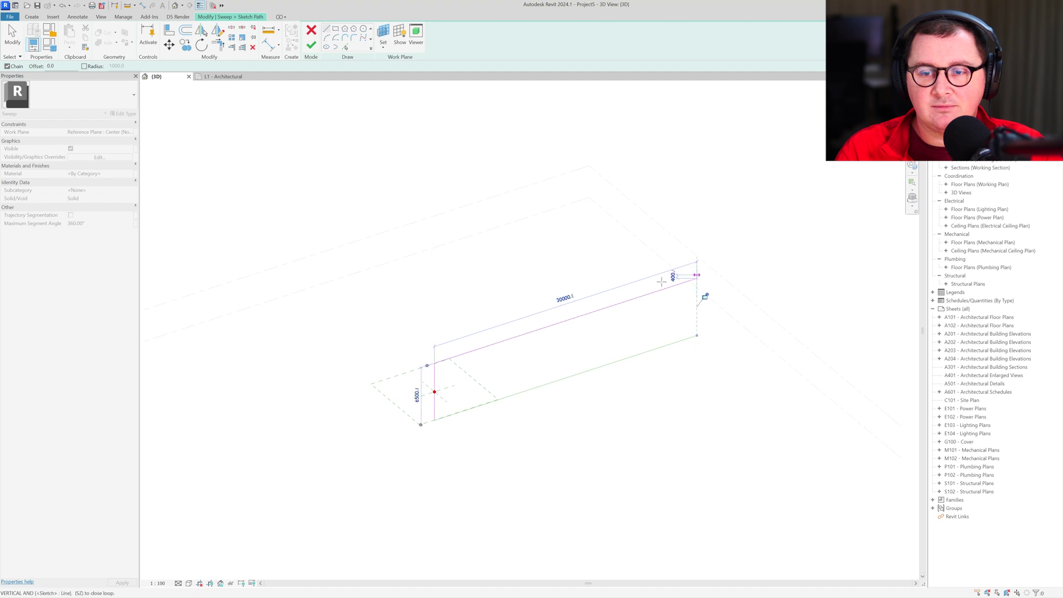
{"action": "left_click", "coordinate": [312, 47]}
{"action": "left_click", "coordinate": [227, 76]}
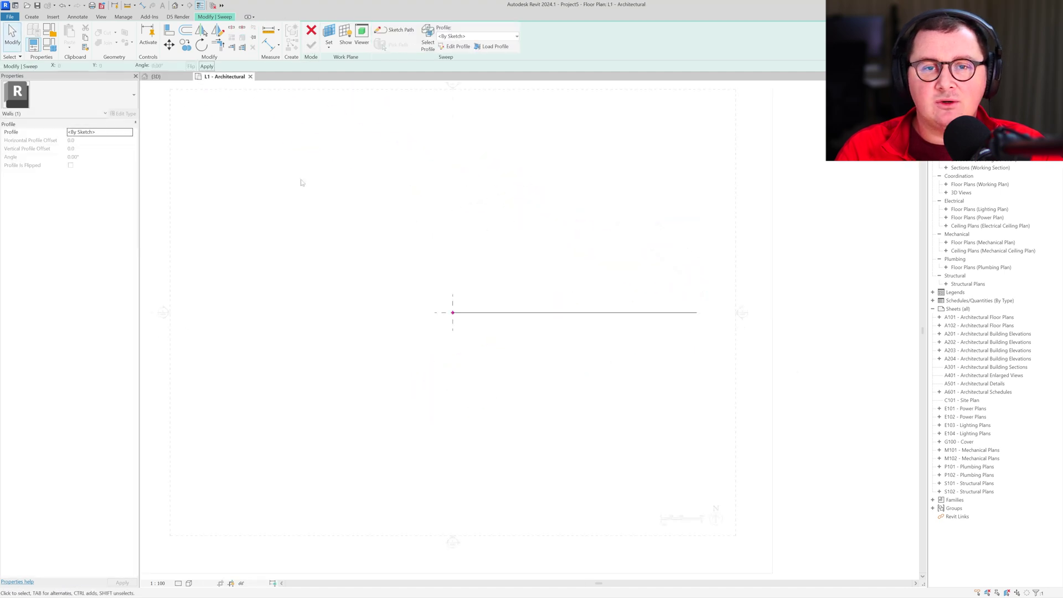
Step: Sketch a 2000 × 2000 triangle from the origin as the sweep profile
{"action": "scroll", "coordinate": [510, 337], "scroll_direction": "up", "scroll_amount": 1}
{"action": "scroll", "coordinate": [446, 194], "scroll_direction": "up", "scroll_amount": 2}
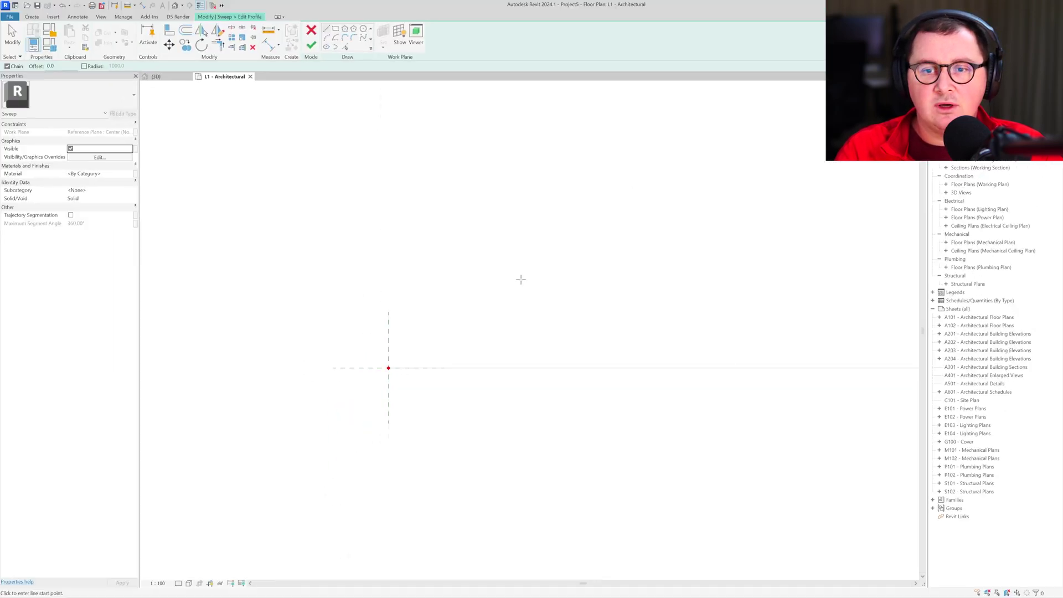
{"action": "left_click", "coordinate": [388, 368]}
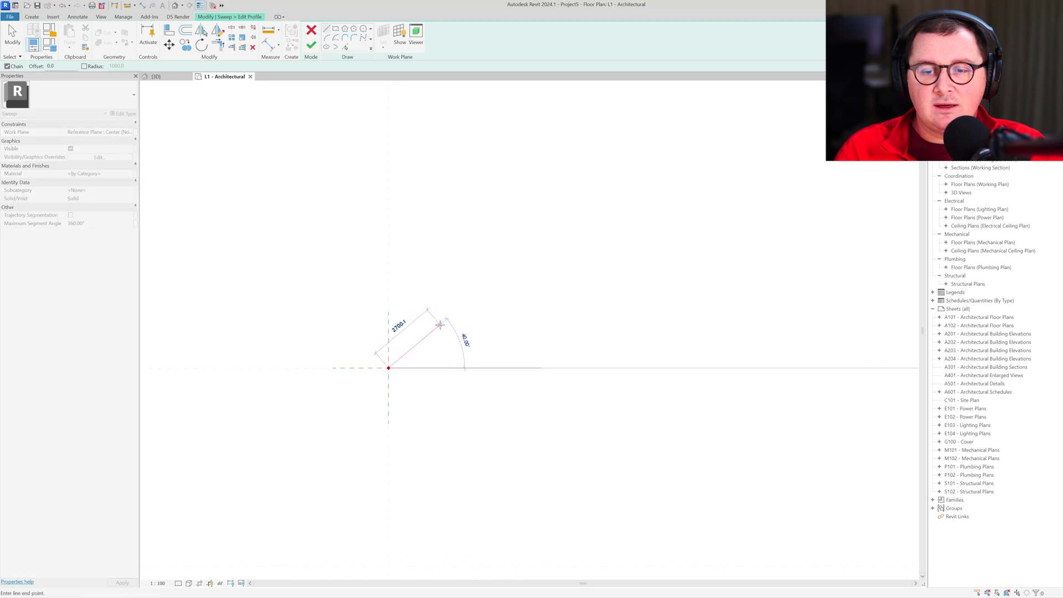
{"action": "type", "text": "2000"}
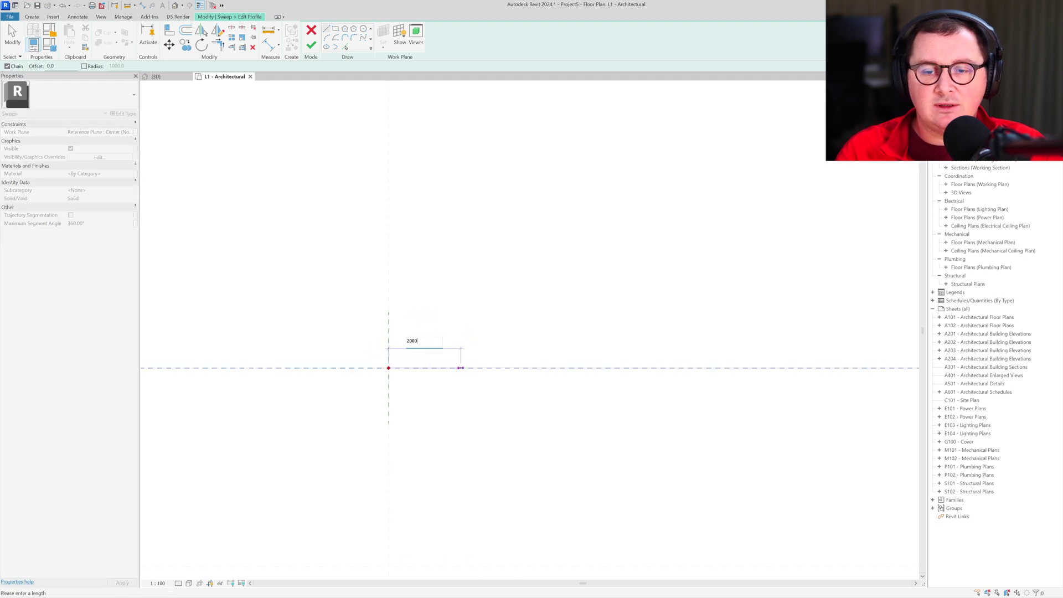
{"action": "key", "text": "Return"}
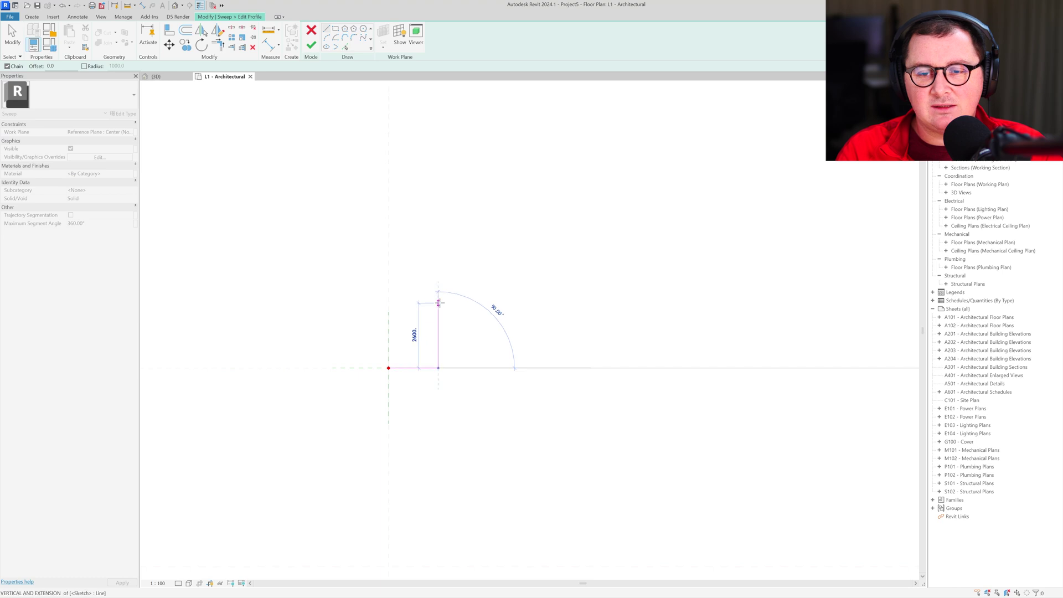
{"action": "type", "text": "2000"}
{"action": "key", "text": "Return"}
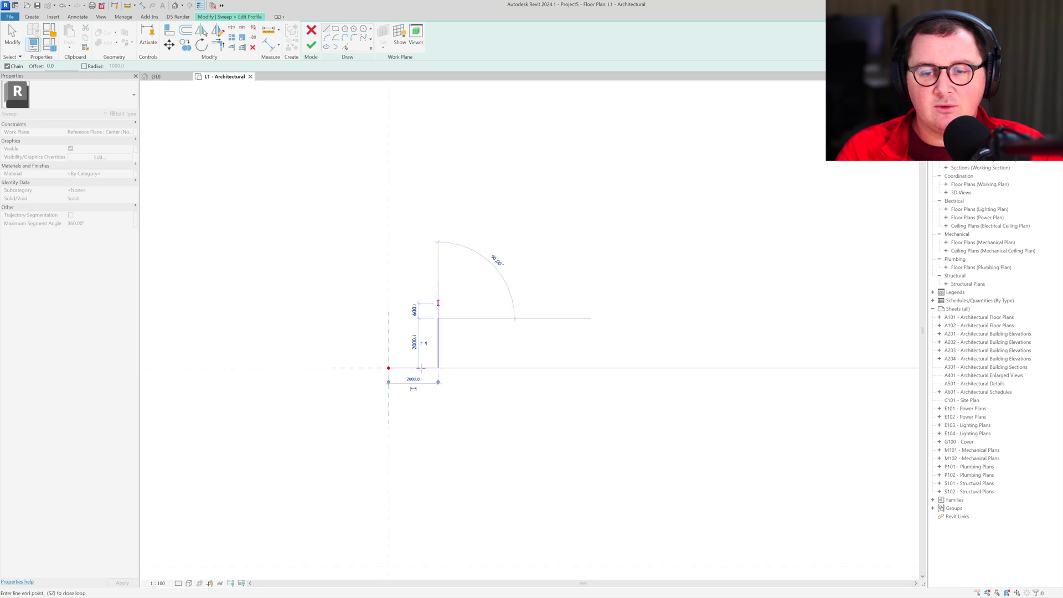
{"action": "left_click", "coordinate": [388, 368]}
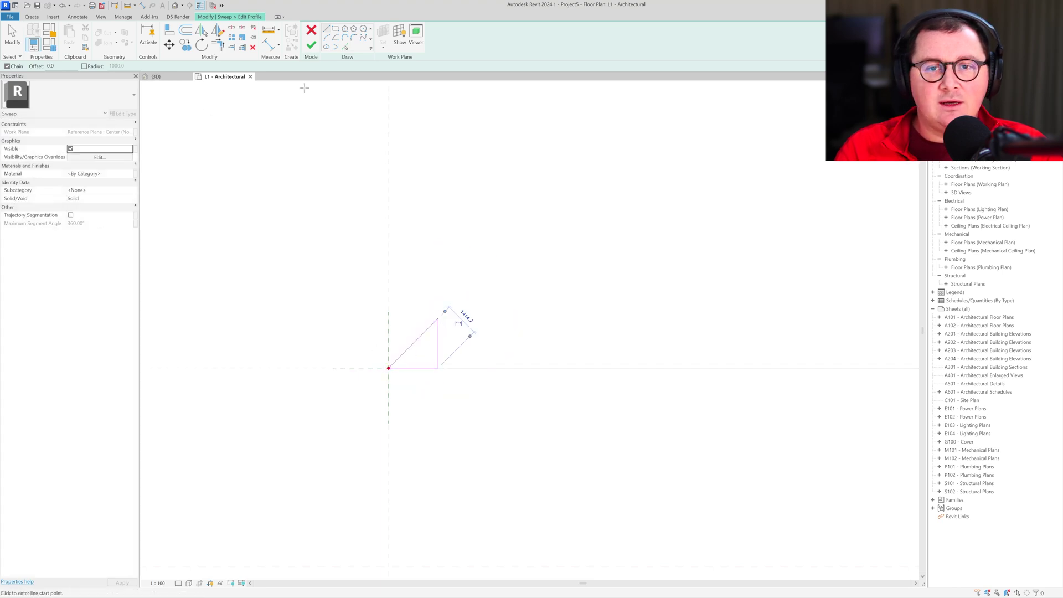
Step: Offset the diagonal by 200 and trim the vertical edge to the offset line
{"action": "left_click", "coordinate": [345, 47]}
{"action": "scroll", "coordinate": [516, 296], "scroll_direction": "up", "scroll_amount": 3}
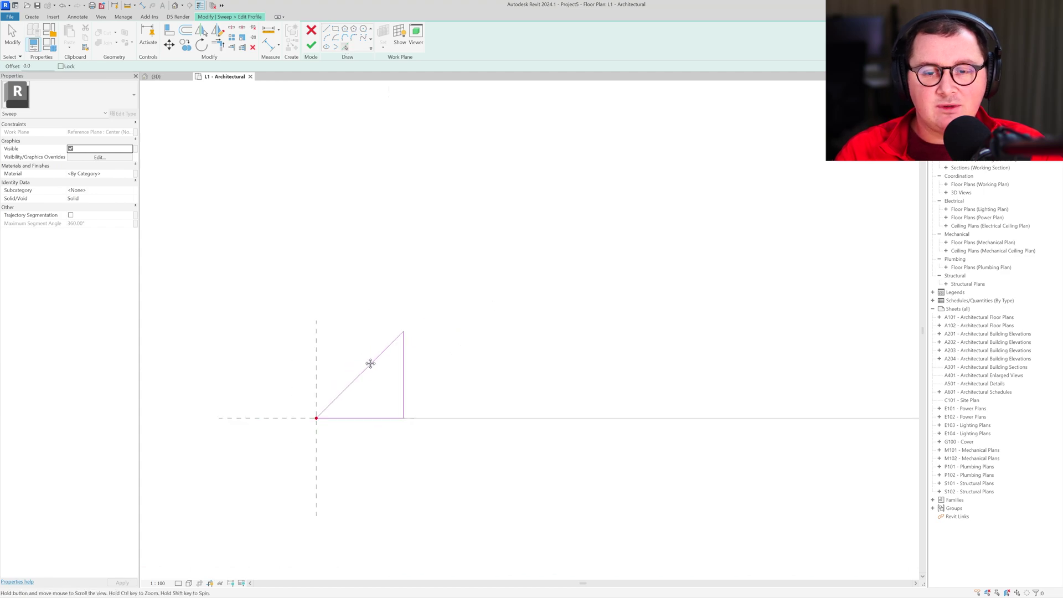
{"action": "double_click", "coordinate": [34, 85]}
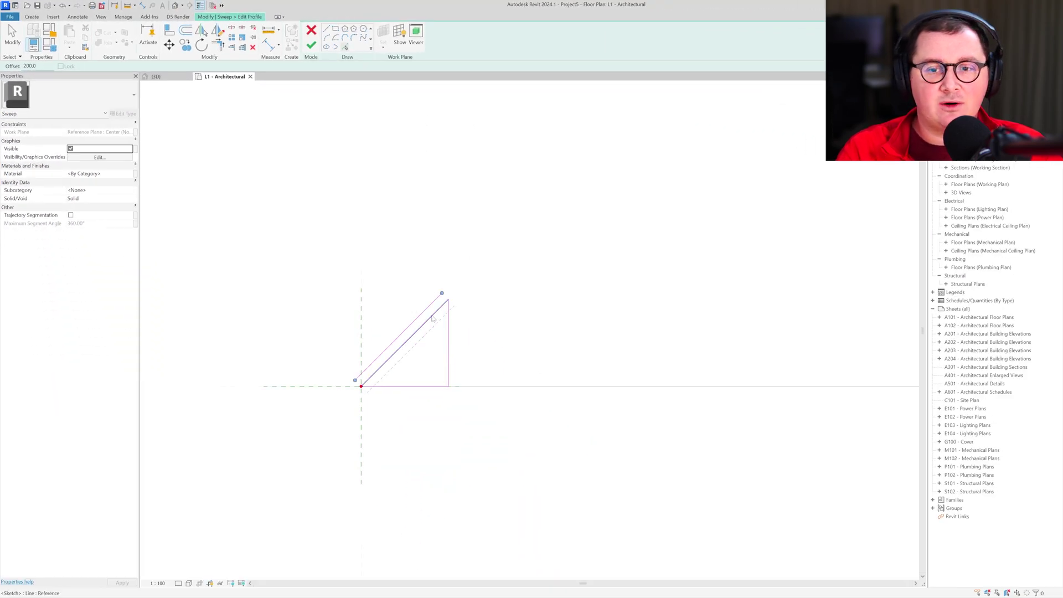
{"action": "scroll", "coordinate": [438, 340], "scroll_direction": "up", "scroll_amount": 1}
{"action": "left_click", "coordinate": [429, 309]}
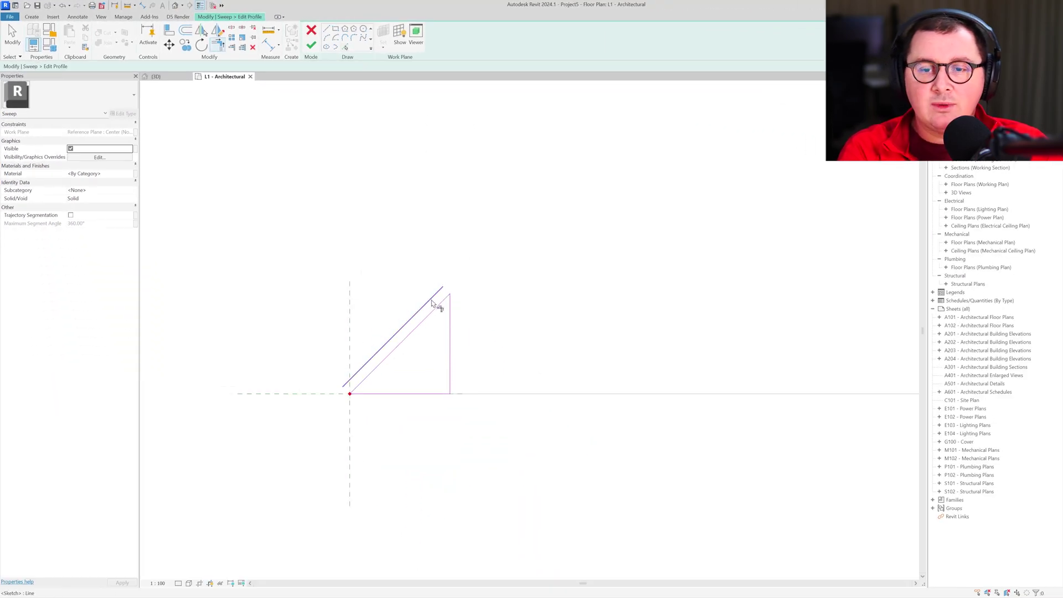
{"action": "key", "text": "t"}
{"action": "key", "text": "r"}
{"action": "left_click", "coordinate": [450, 307]}
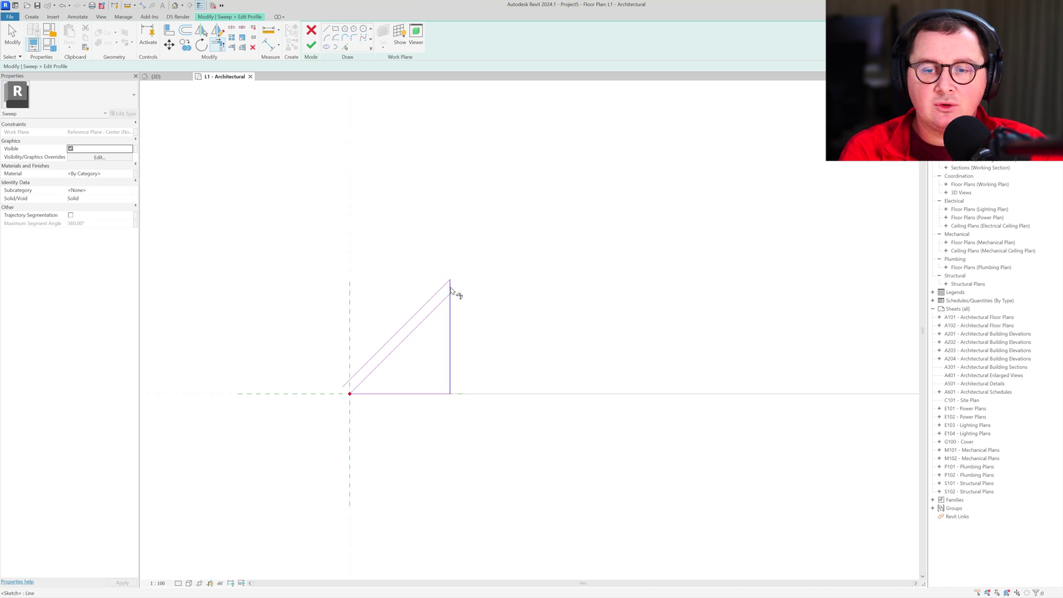
{"action": "left_click", "coordinate": [450, 288]}
Step: Draw closing lines from the upper diagonal back to the origin to complete the 200-thick profile
{"action": "left_click", "coordinate": [326, 29]}
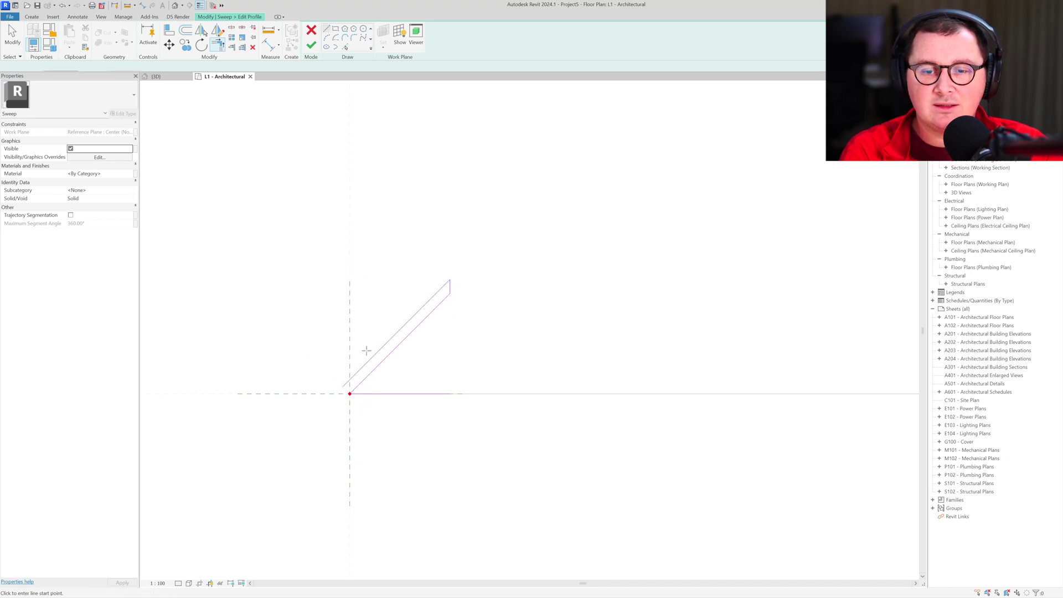
{"action": "scroll", "coordinate": [370, 362], "scroll_direction": "up", "scroll_amount": 2}
{"action": "left_click", "coordinate": [368, 360]}
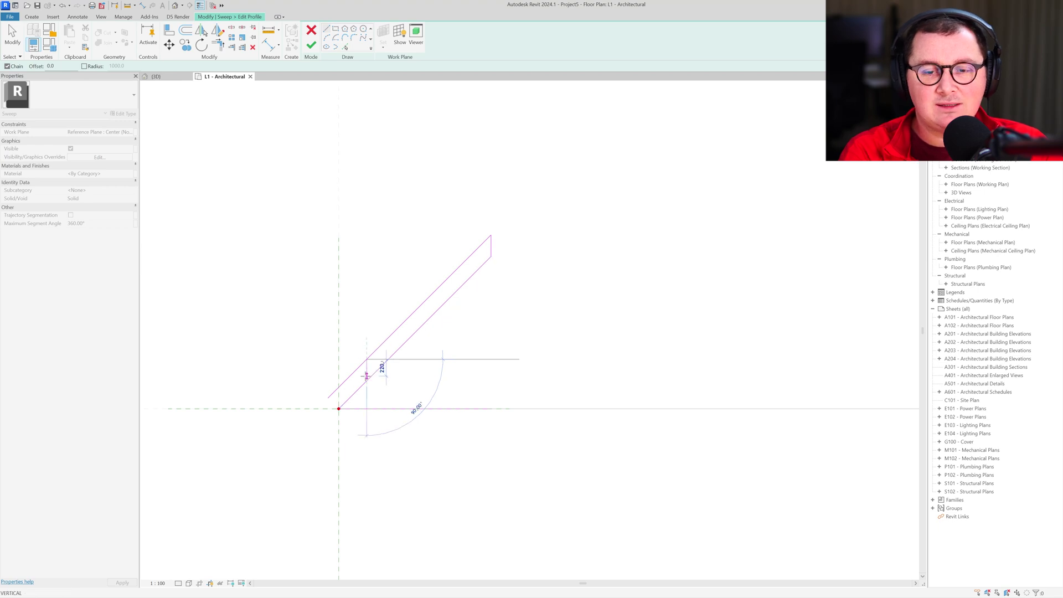
{"action": "left_click", "coordinate": [338, 357]}
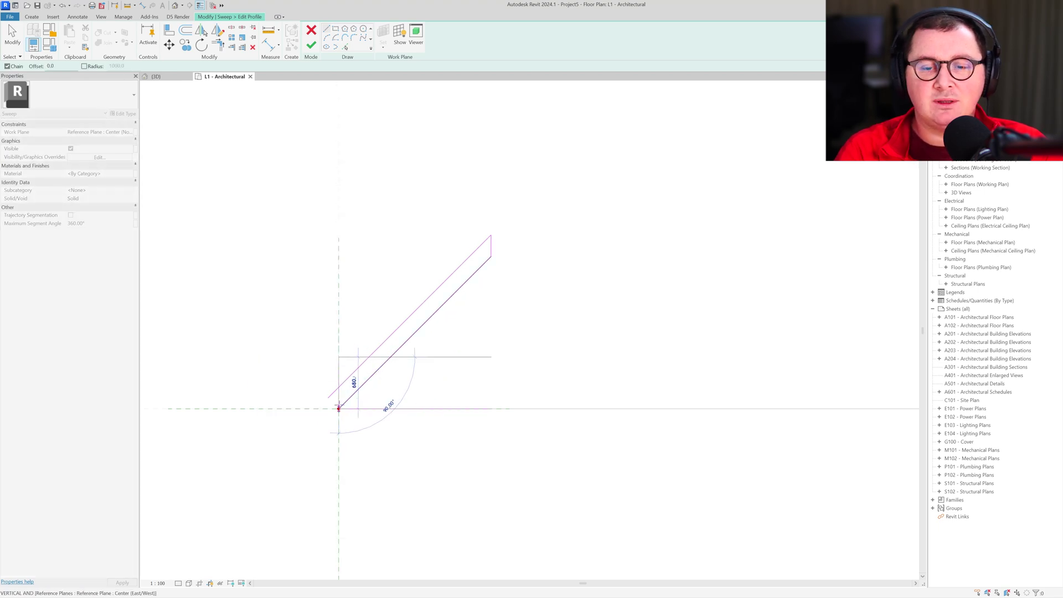
{"action": "left_click", "coordinate": [339, 409]}
{"action": "key", "text": "Escape"}
{"action": "key", "text": "Escape"}
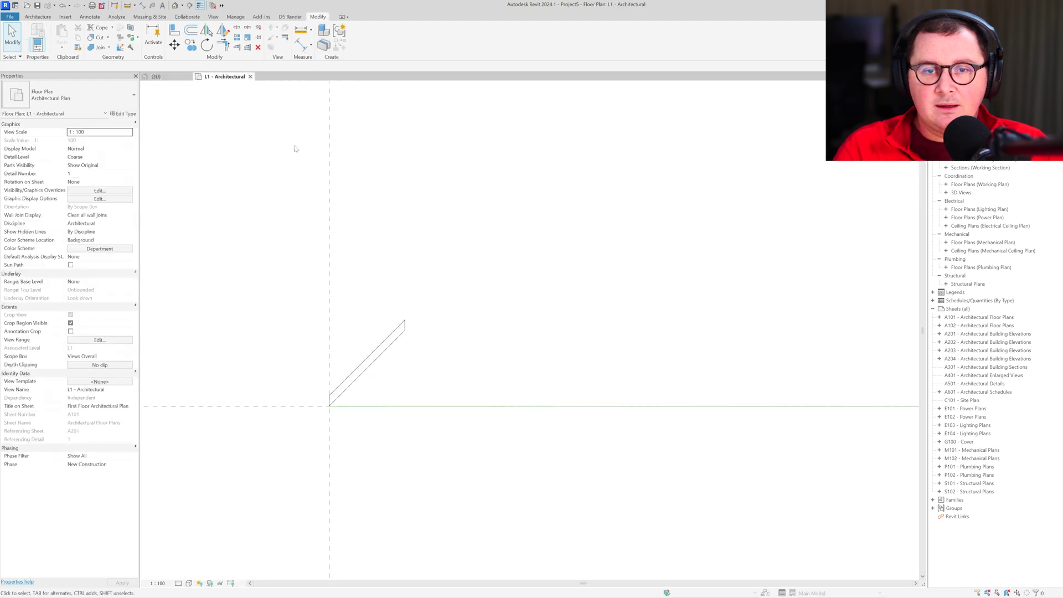
{"action": "scroll", "coordinate": [358, 315], "scroll_direction": "down", "scroll_amount": 5}
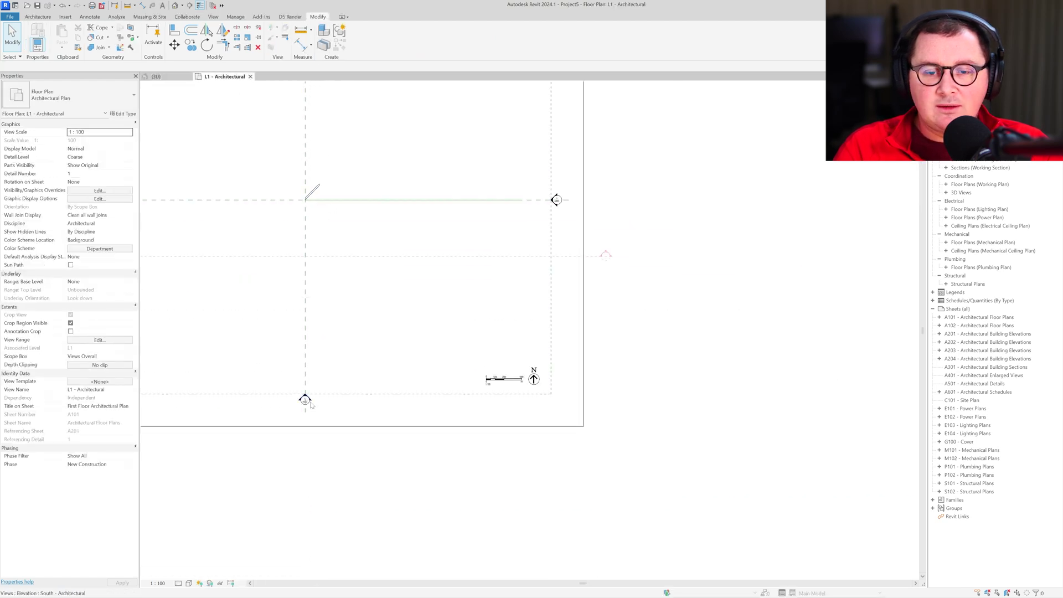
{"action": "left_click", "coordinate": [305, 399]}
{"action": "right_click", "coordinate": [305, 399]}
{"action": "left_click", "coordinate": [332, 212]}
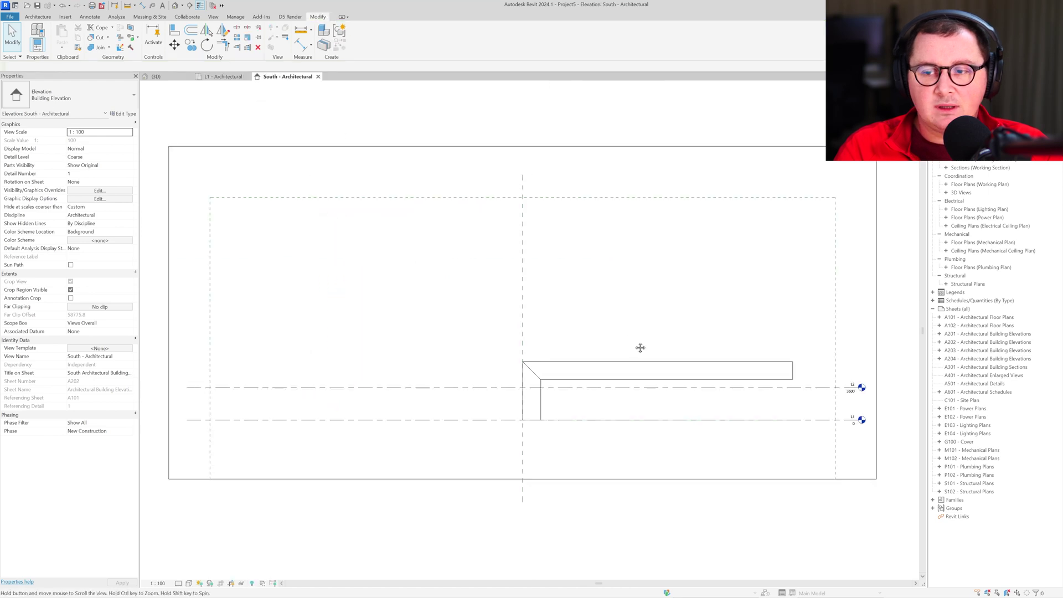
{"action": "left_click", "coordinate": [227, 78]}
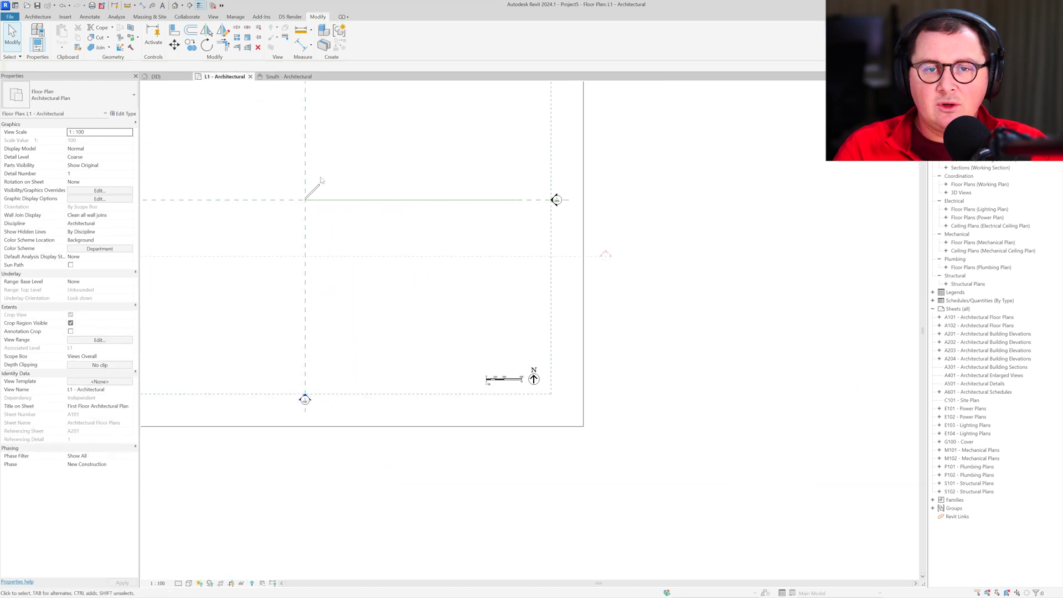
{"action": "middle_click_drag", "start_coordinate": [410, 193], "coordinate": [361, 244]}
{"action": "scroll", "coordinate": [361, 245], "scroll_direction": "up", "scroll_amount": 2}
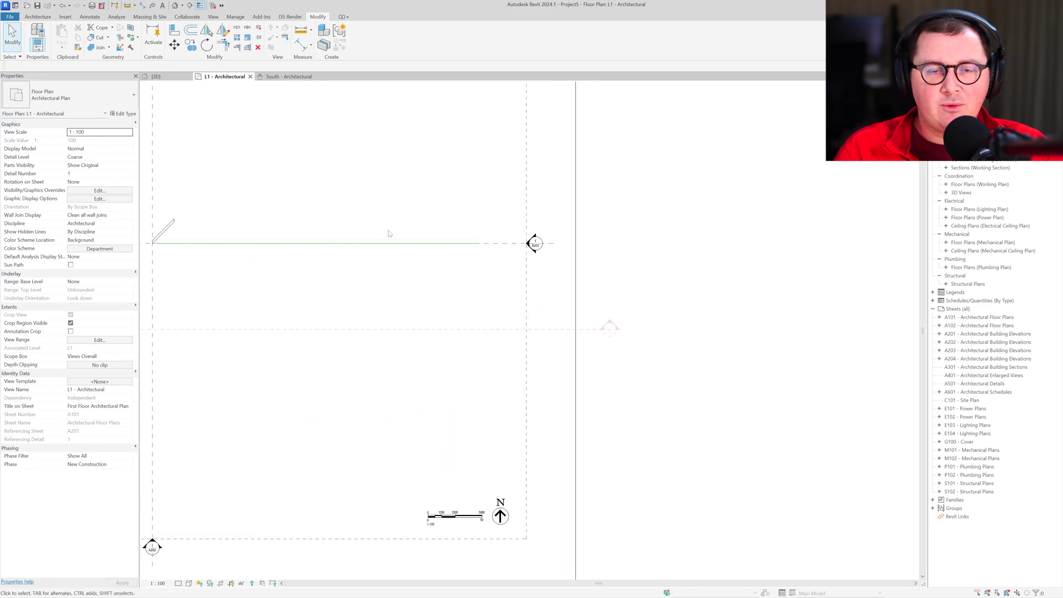
{"action": "middle_click_drag", "start_coordinate": [413, 242], "coordinate": [442, 261]}
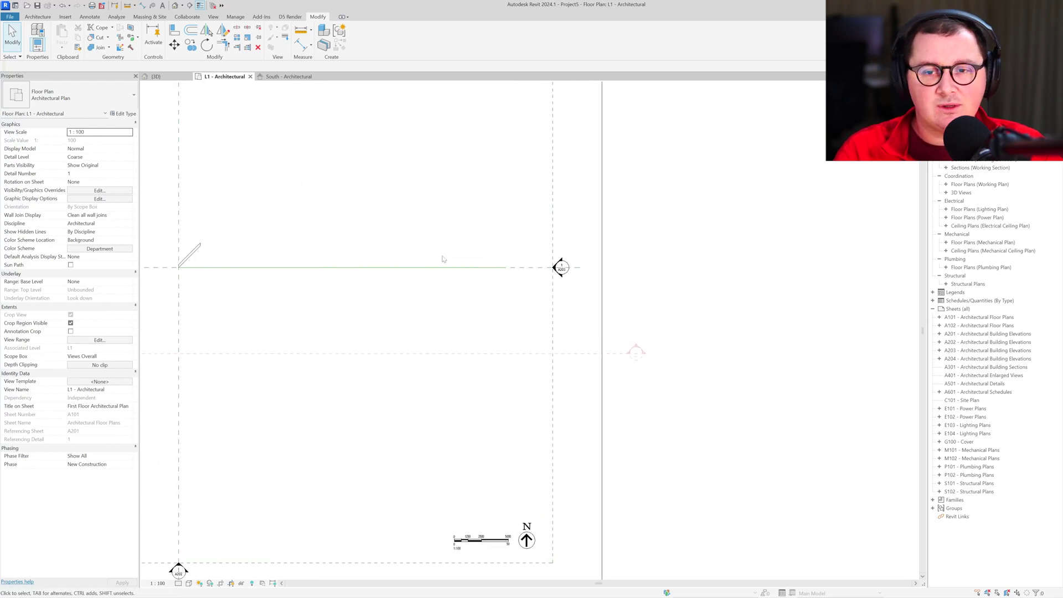
{"action": "scroll", "coordinate": [454, 259], "scroll_direction": "up", "scroll_amount": 2}
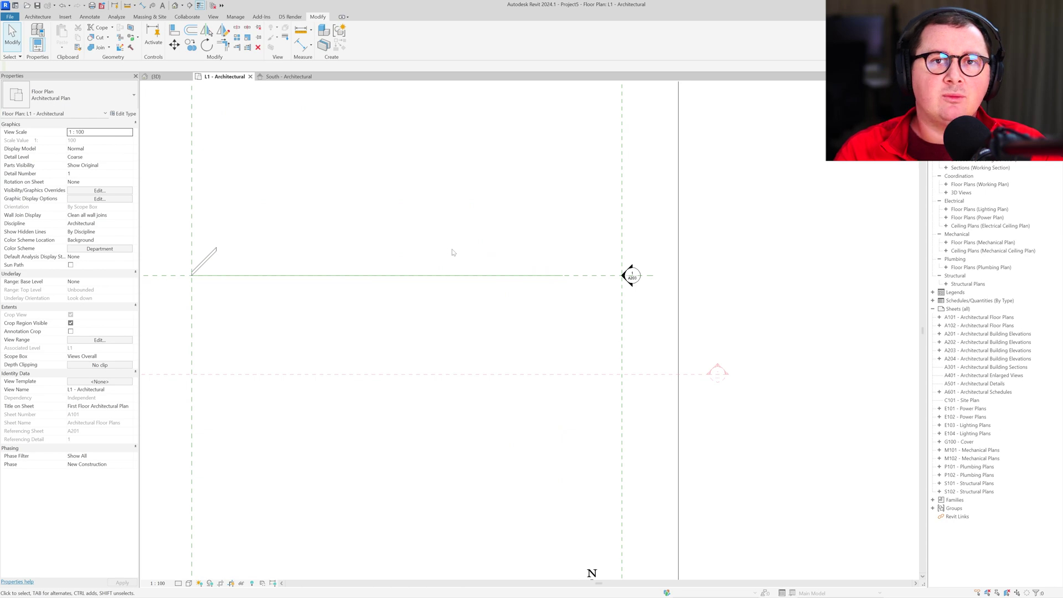
Step: Create a new in-place model in the Walls category, keeping the default name
{"action": "left_click", "coordinate": [37, 17]}
{"action": "left_click", "coordinate": [98, 45]}
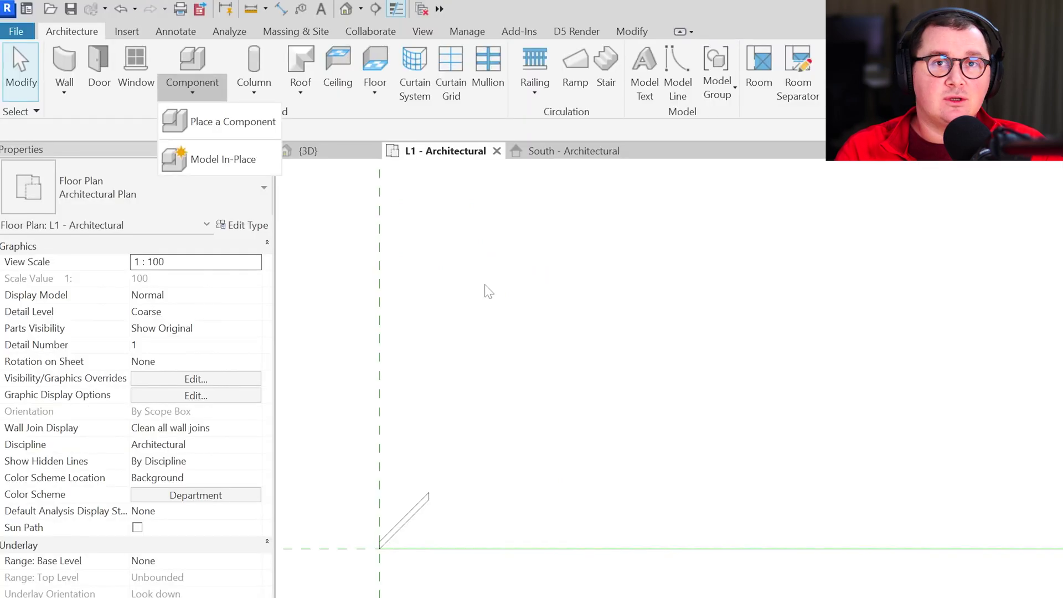
{"action": "left_click", "coordinate": [221, 159]}
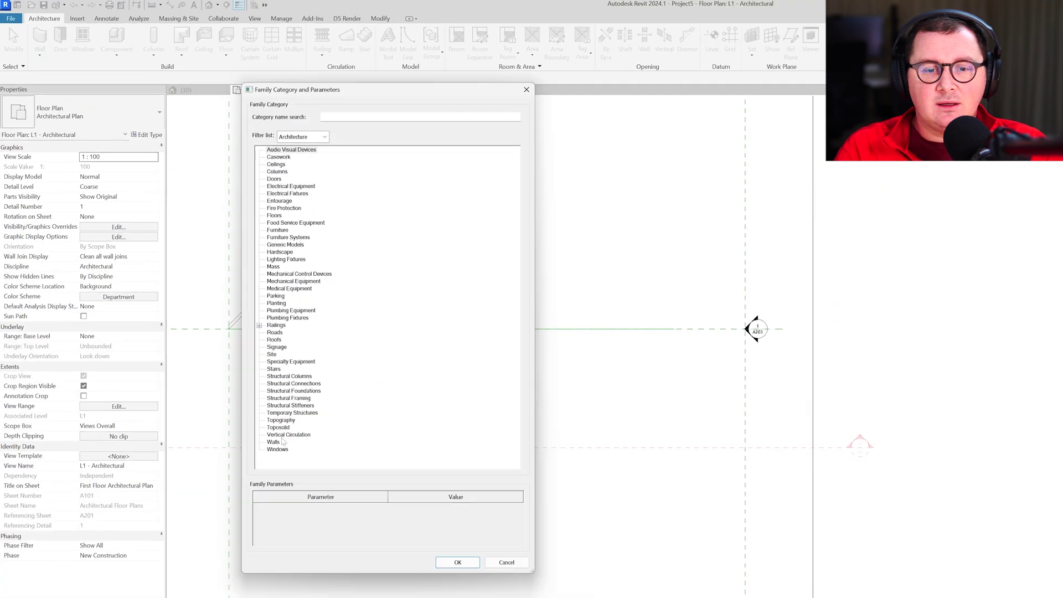
{"action": "left_click", "coordinate": [277, 442]}
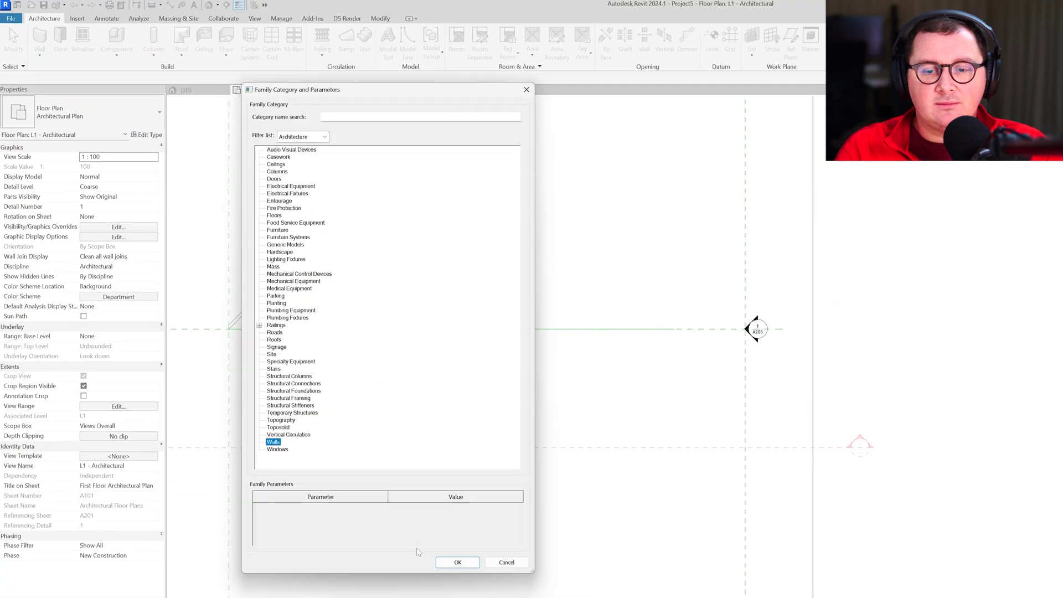
{"action": "left_click", "coordinate": [457, 561]}
{"action": "left_click", "coordinate": [393, 196]}
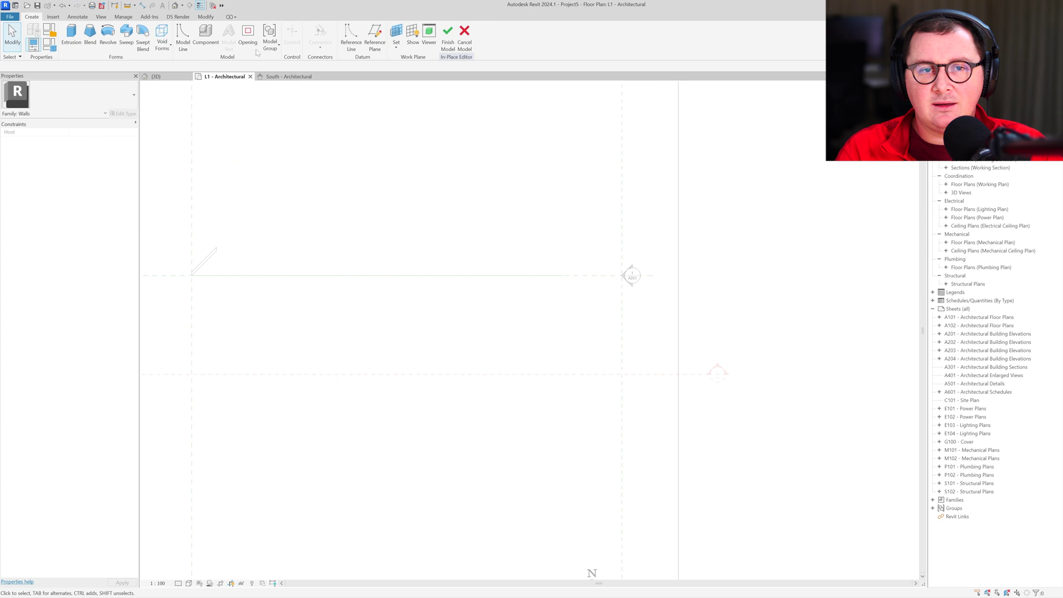
{"action": "left_click", "coordinate": [71, 34]}
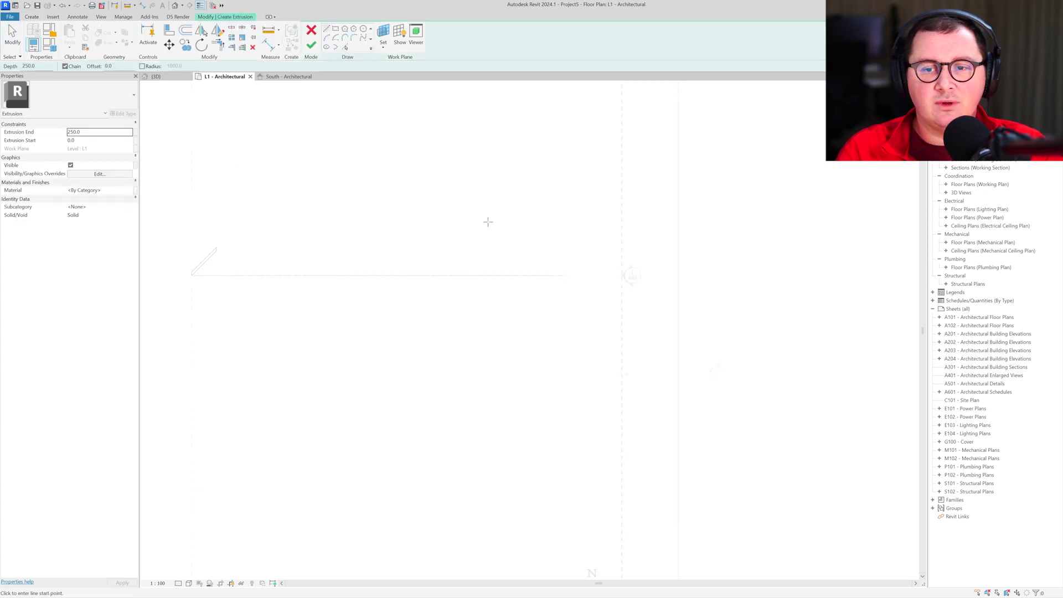
Step: Sketch a triangle with 400 and 2000 legs closed by a sloped edge
{"action": "left_click", "coordinate": [517, 274]}
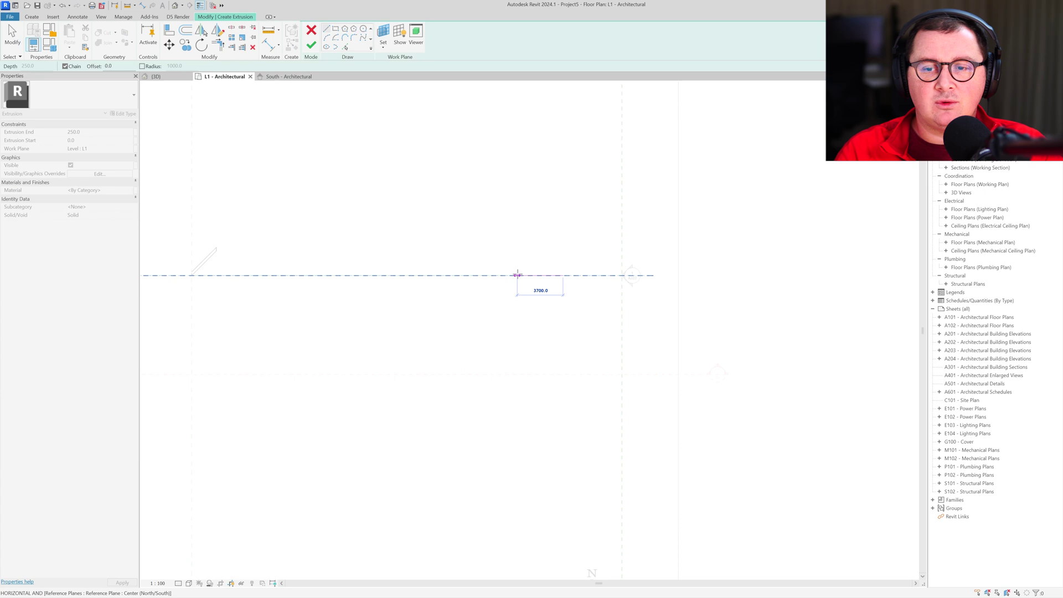
{"action": "type", "text": "400"}
{"action": "key", "text": "Return"}
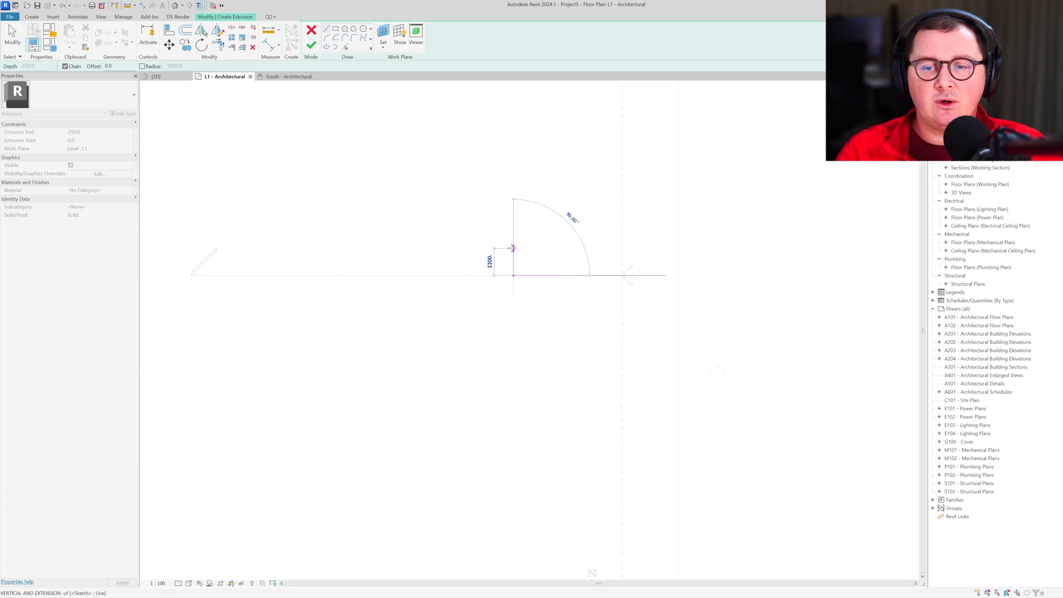
{"action": "type", "text": "20"}
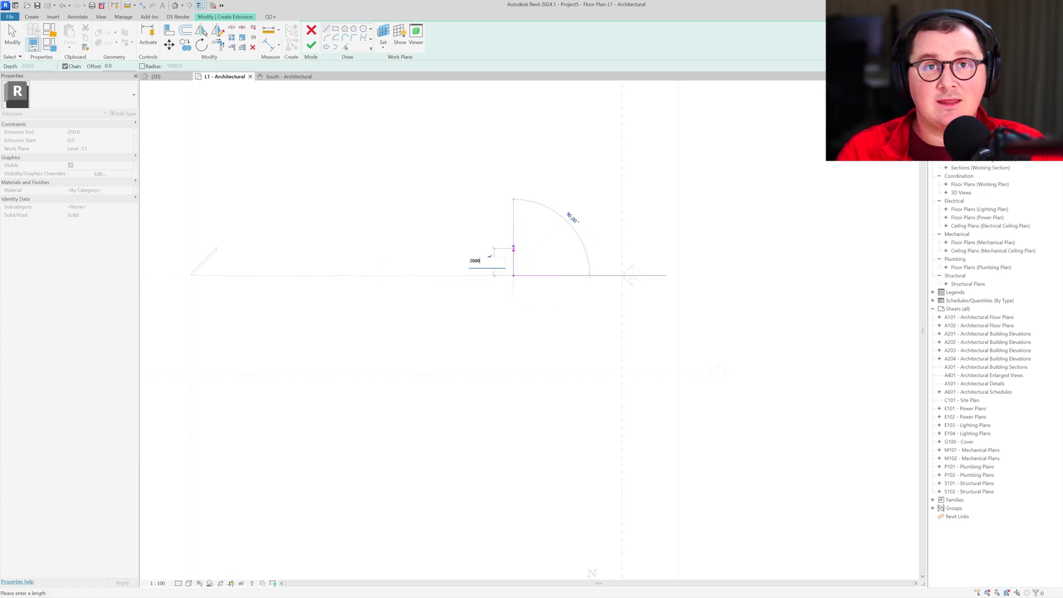
{"action": "type", "text": "00"}
{"action": "key", "text": "Return"}
{"action": "scroll", "coordinate": [563, 263], "scroll_direction": "up", "scroll_amount": 2}
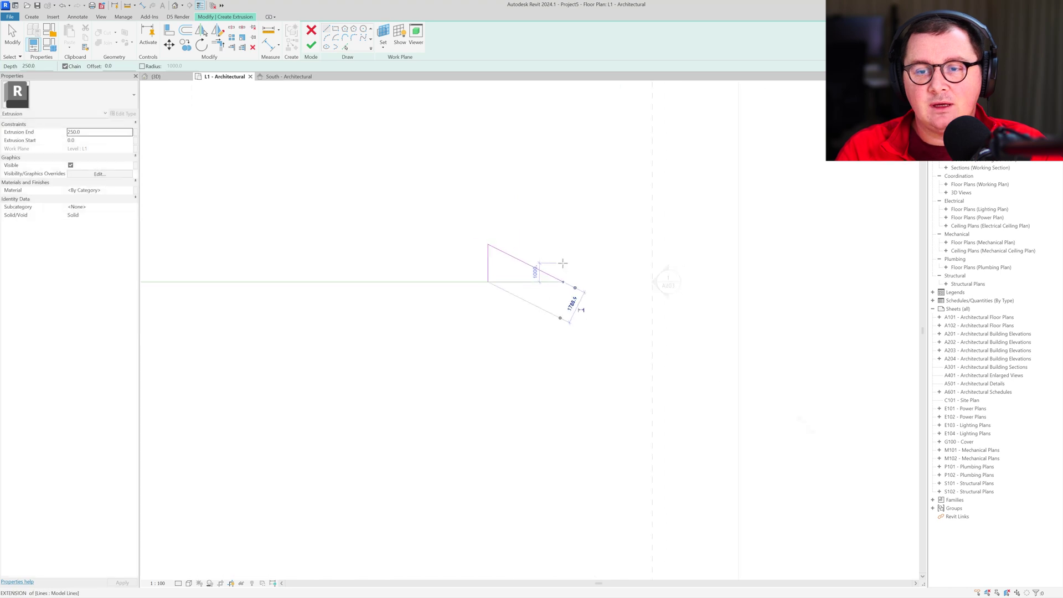
{"action": "left_click", "coordinate": [563, 262]}
{"action": "scroll", "coordinate": [563, 262], "scroll_direction": "up", "scroll_amount": 1}
Step: Add a line offset 200 above the sloped edge and trim the vertical edge to it
{"action": "left_click", "coordinate": [345, 47]}
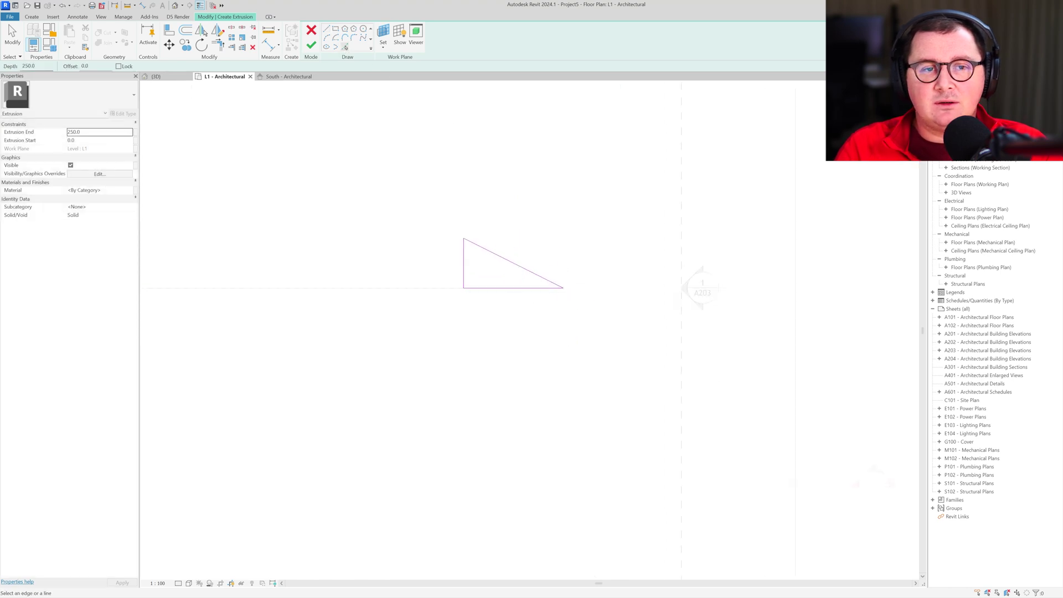
{"action": "type", "text": "200"}
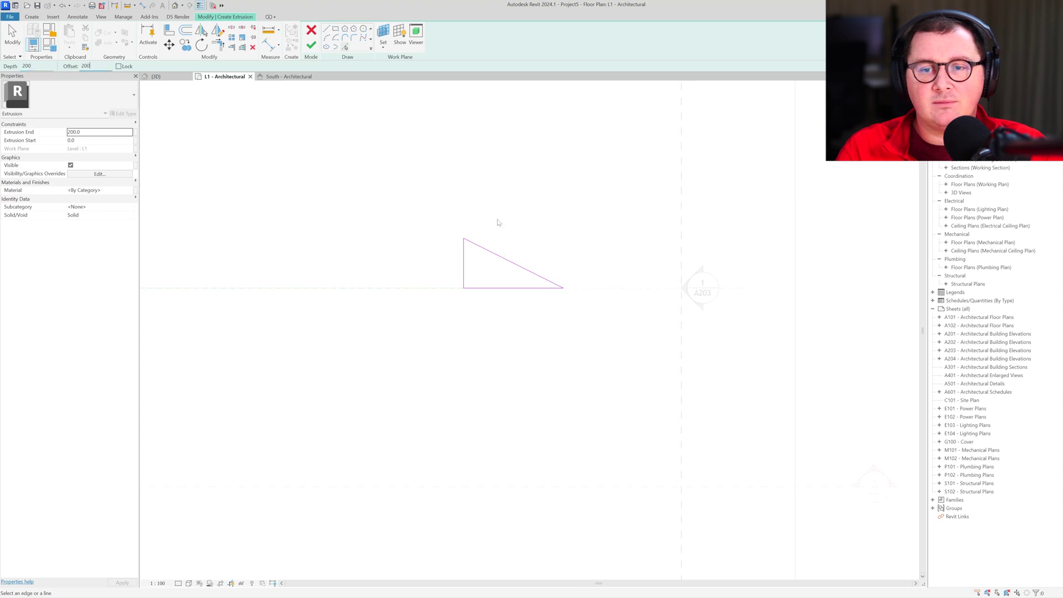
{"action": "key", "text": "Return"}
{"action": "left_click", "coordinate": [501, 258]}
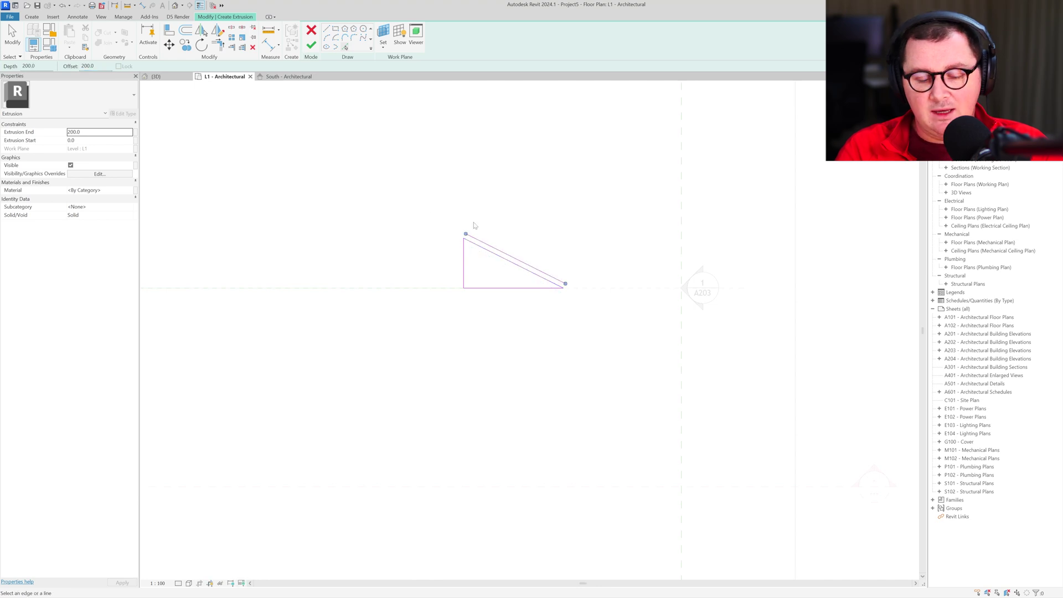
{"action": "key", "text": "Escape"}
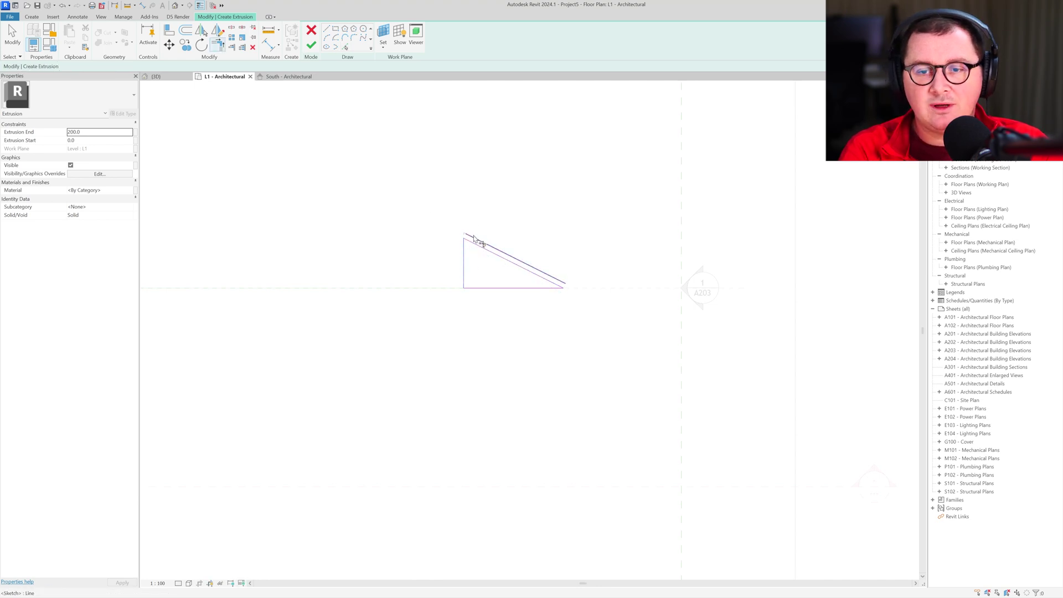
{"action": "scroll", "coordinate": [466, 239], "scroll_direction": "up", "scroll_amount": 2}
{"action": "scroll", "coordinate": [466, 239], "scroll_direction": "up", "scroll_amount": 1}
{"action": "left_click", "coordinate": [468, 240]}
{"action": "left_click", "coordinate": [470, 247]}
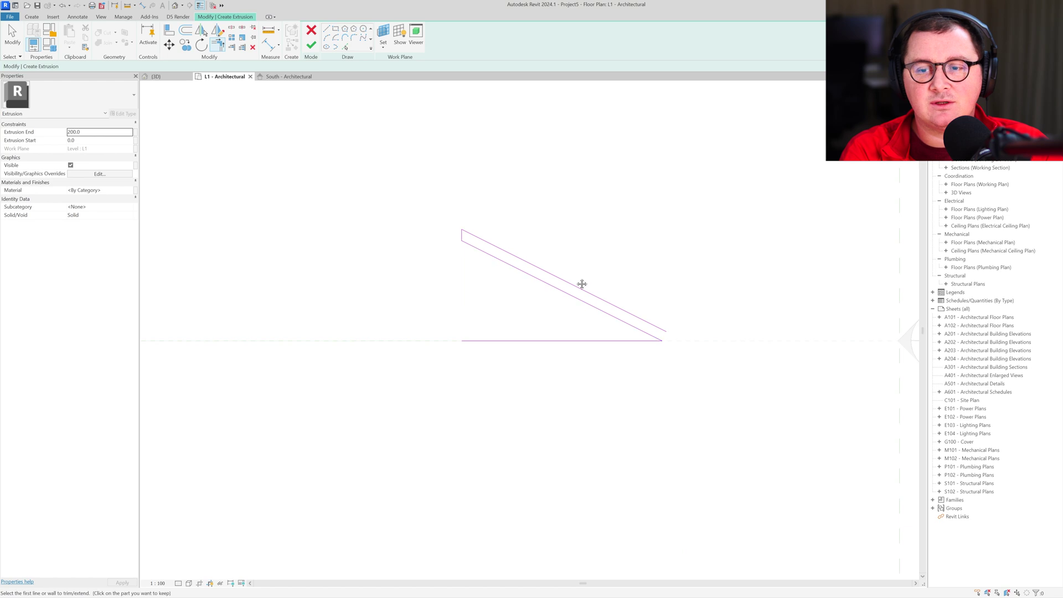
Step: Add a vertical line at the strip's lower corner, trim it to the corner, and delete the bottom line
{"action": "middle_click_drag", "start_coordinate": [581, 286], "coordinate": [429, 249]}
{"action": "left_click", "coordinate": [328, 28]}
{"action": "left_click", "coordinate": [506, 302]}
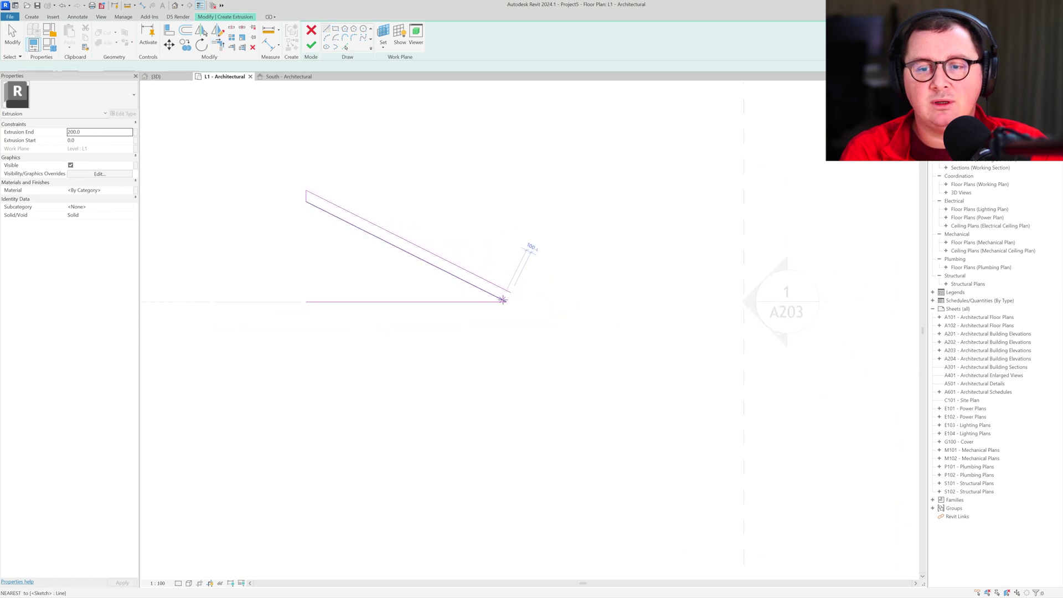
{"action": "left_click", "coordinate": [506, 247]}
{"action": "key", "text": "t"}
{"action": "key", "text": "r"}
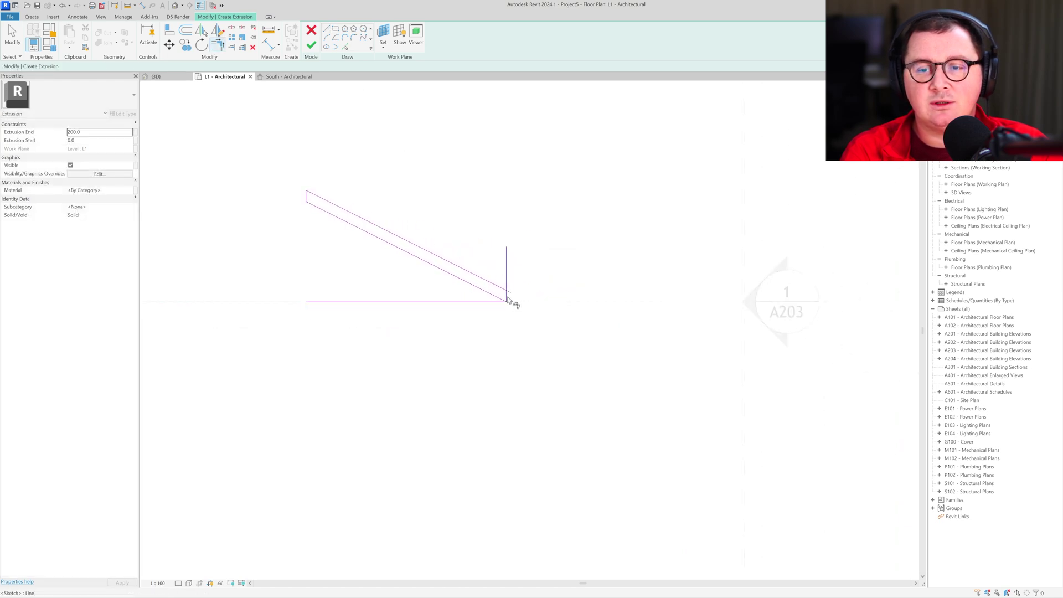
{"action": "left_click", "coordinate": [503, 294]}
{"action": "left_click", "coordinate": [506, 298]}
{"action": "key", "text": "Escape"}
{"action": "left_click", "coordinate": [435, 302]}
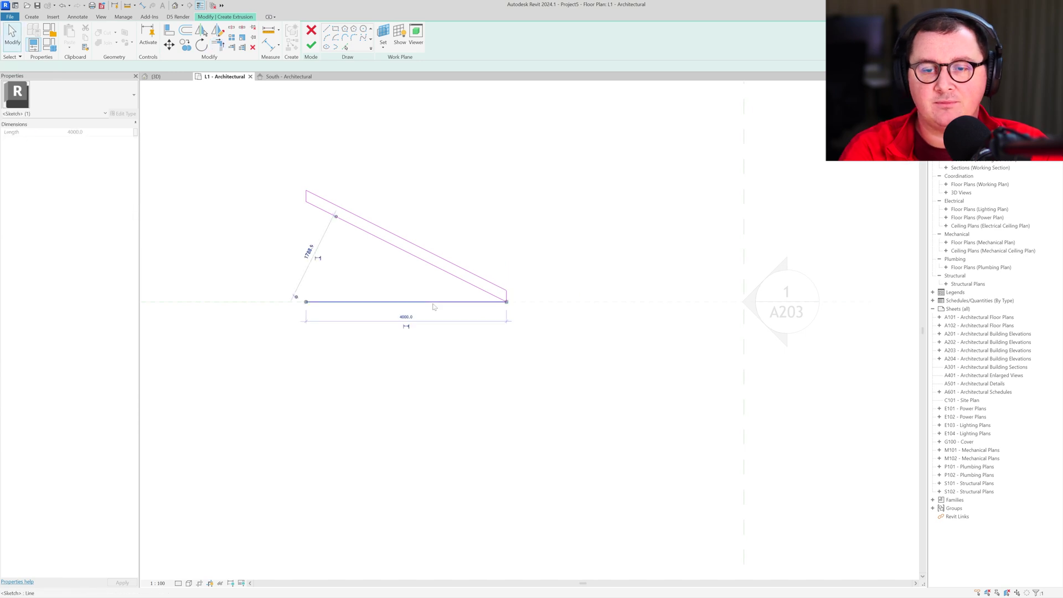
{"action": "key", "text": "Delete"}
Step: Set the extrusion end to 6500 and finish the extrusion
{"action": "left_click", "coordinate": [97, 133]}
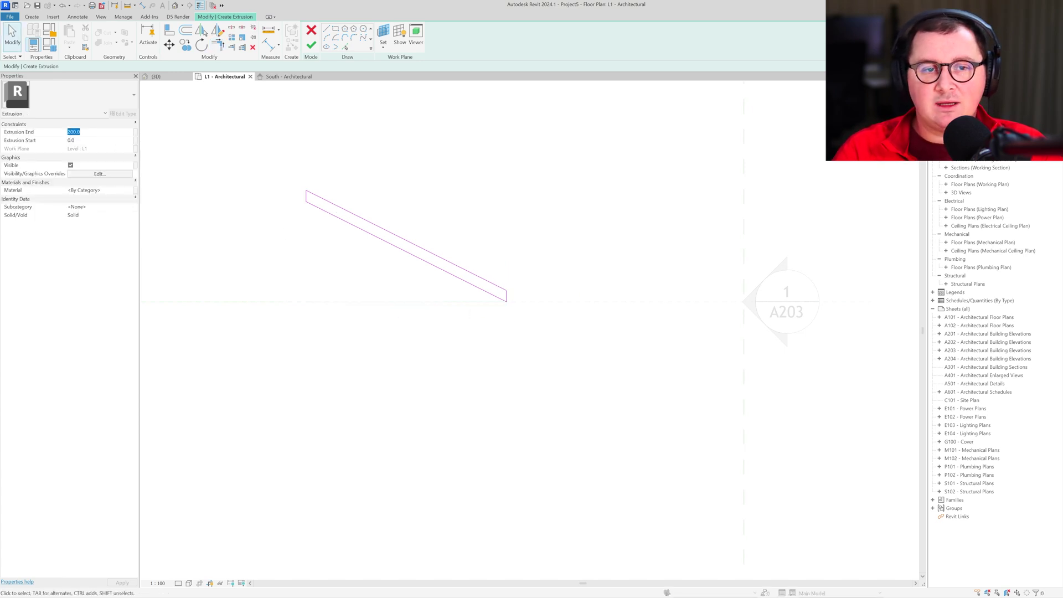
{"action": "type", "text": "6500"}
{"action": "key", "text": "Return"}
{"action": "scroll", "coordinate": [307, 171], "scroll_direction": "down", "scroll_amount": 3}
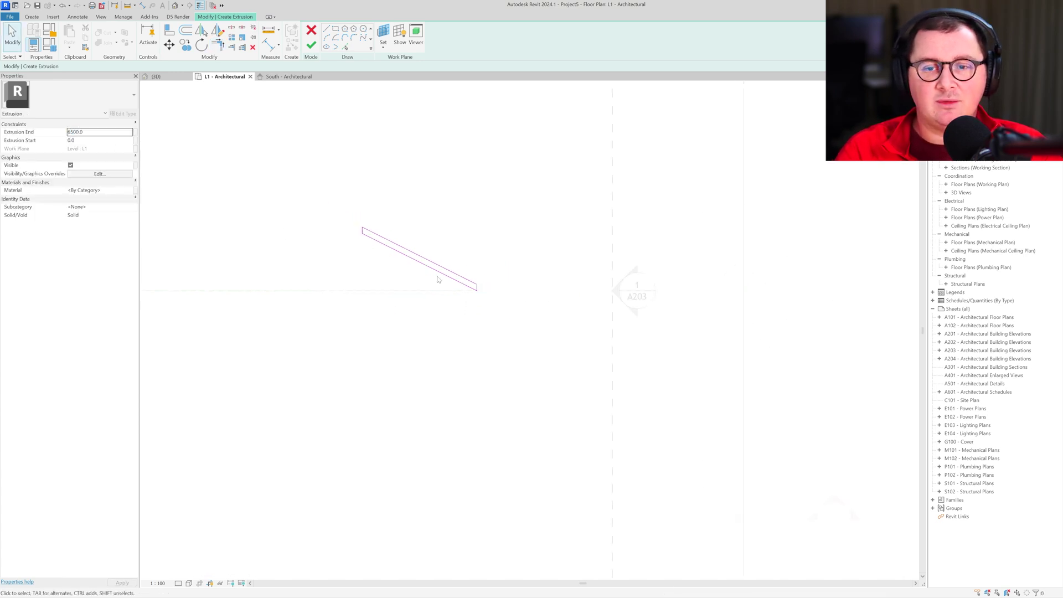
{"action": "left_click", "coordinate": [155, 76]}
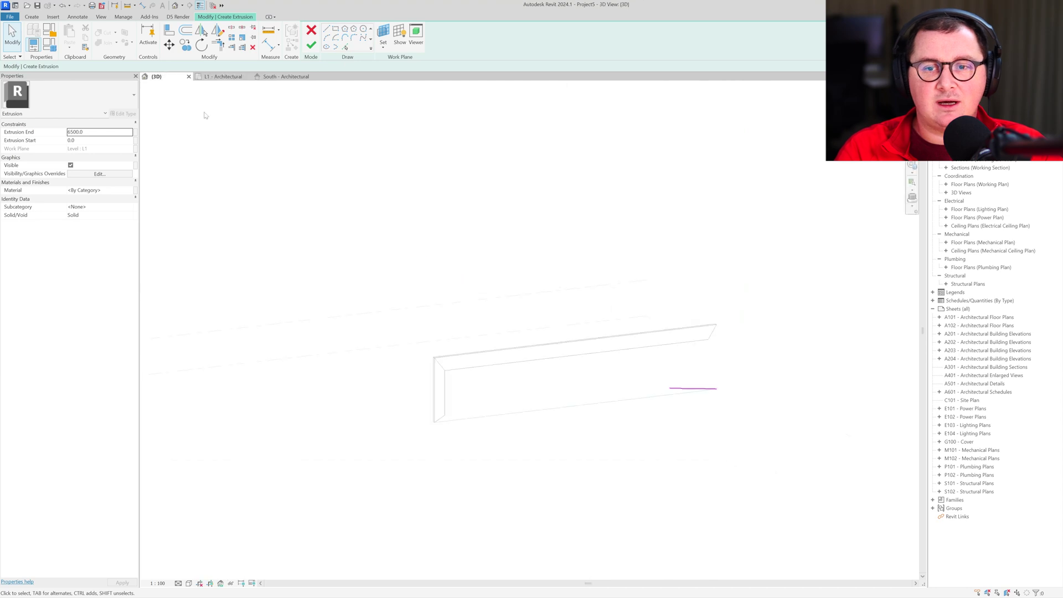
{"action": "left_click", "coordinate": [311, 46]}
Step: Inspect the new angled wall in the South elevation and by orbiting the {3D} view
{"action": "middle_click_drag", "start_coordinate": [553, 359], "coordinate": [481, 335], "text": "shift"}
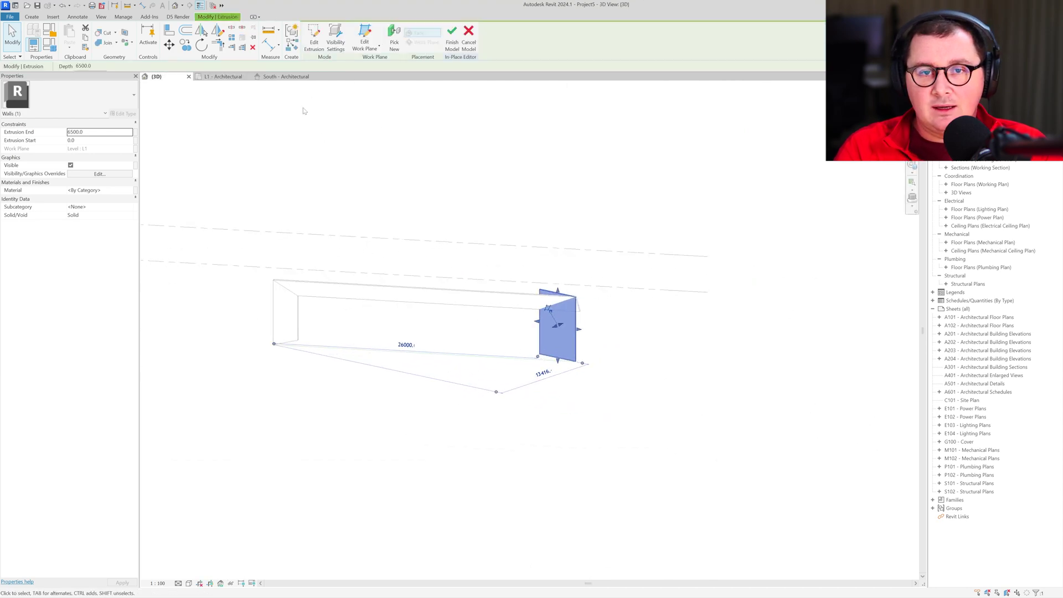
{"action": "left_click", "coordinate": [289, 77]}
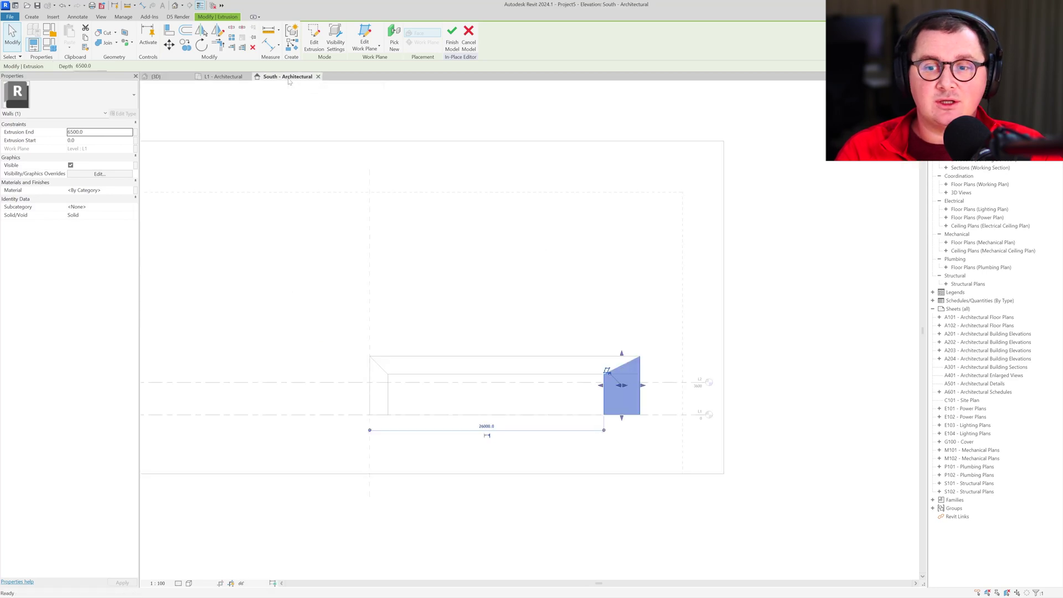
{"action": "left_click", "coordinate": [587, 332]}
{"action": "middle_click_drag", "start_coordinate": [586, 332], "coordinate": [432, 277]}
{"action": "left_click", "coordinate": [156, 77]}
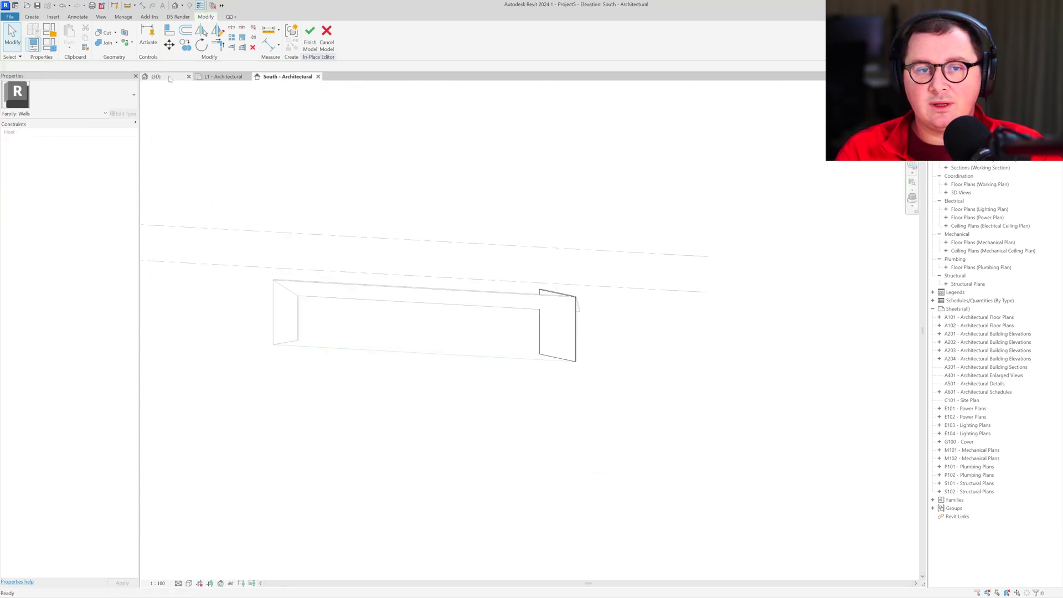
{"action": "middle_click_drag", "start_coordinate": [388, 243], "coordinate": [514, 159], "text": "shift"}
Step: In South elevation, start a void extrusion on the Center (North/South) reference plane
{"action": "left_click", "coordinate": [299, 77]}
{"action": "scroll", "coordinate": [533, 355], "scroll_direction": "up", "scroll_amount": 4}
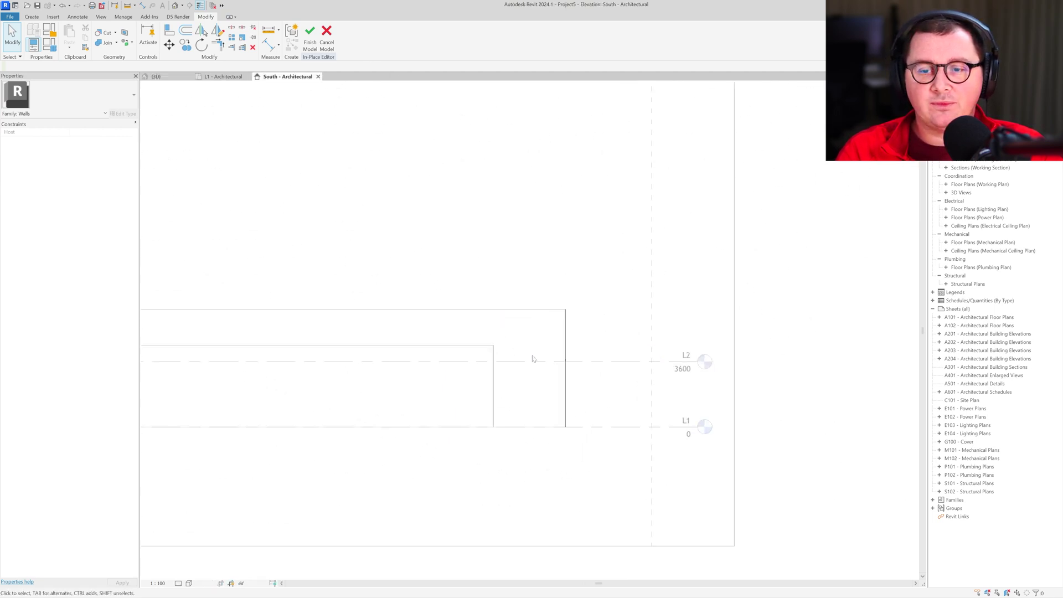
{"action": "left_click", "coordinate": [34, 17]}
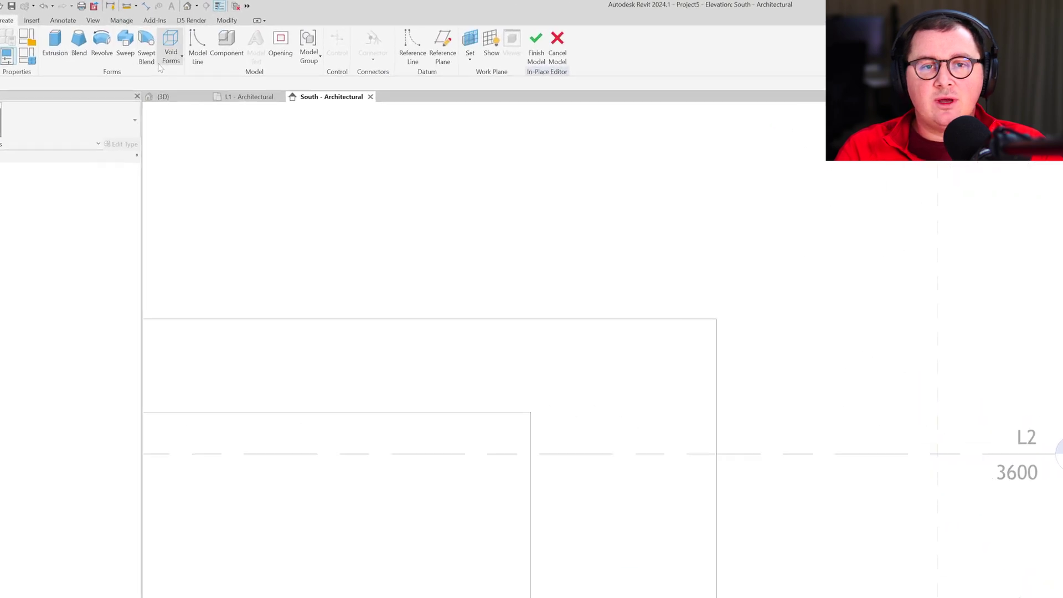
{"action": "left_click", "coordinate": [161, 44]}
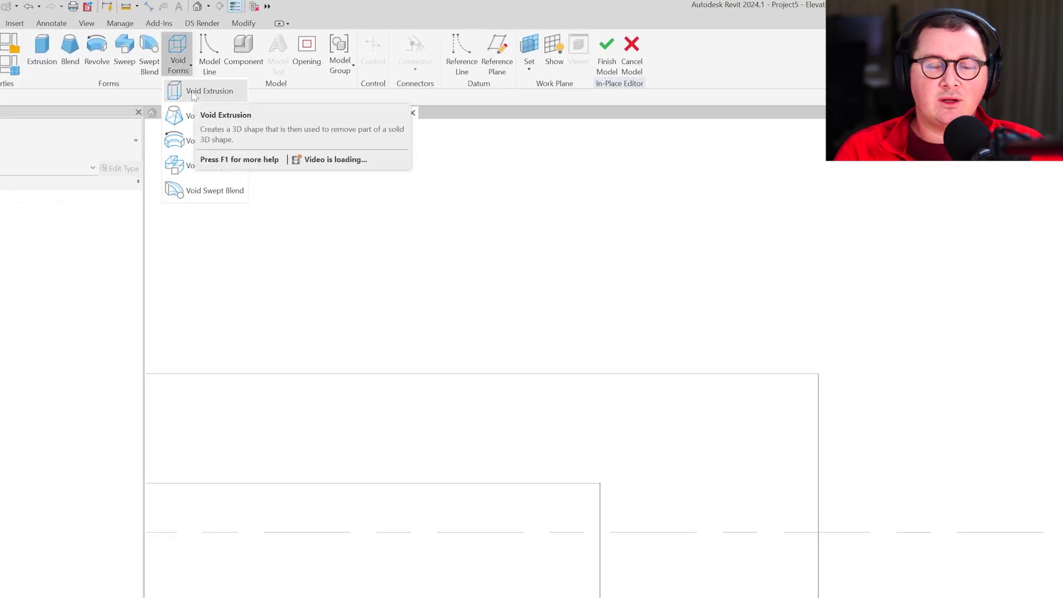
{"action": "left_click", "coordinate": [193, 93]}
{"action": "left_click", "coordinate": [498, 273]}
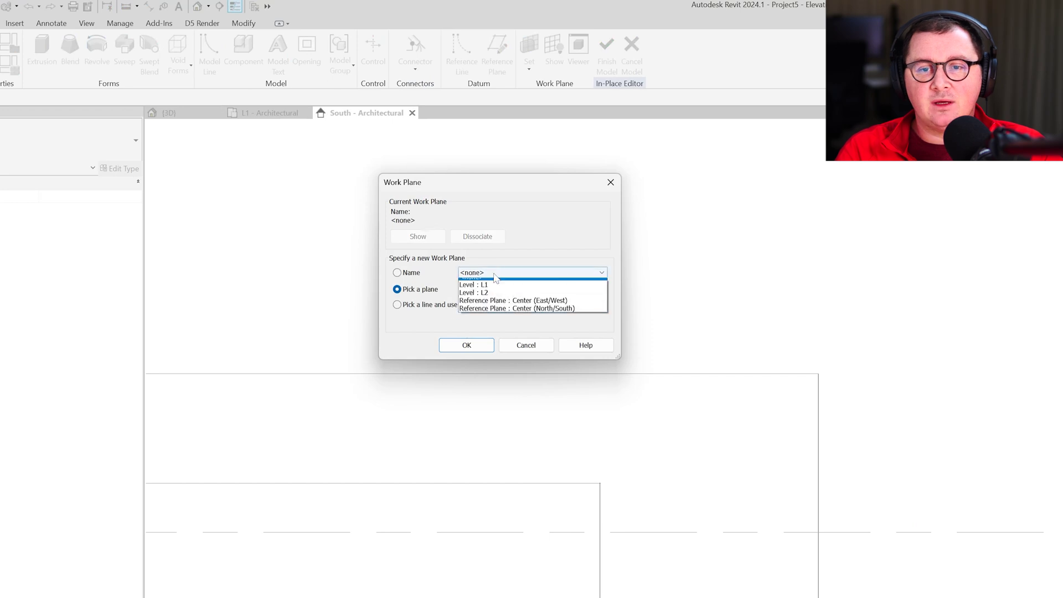
{"action": "left_click", "coordinate": [509, 313]}
{"action": "left_click", "coordinate": [466, 345]}
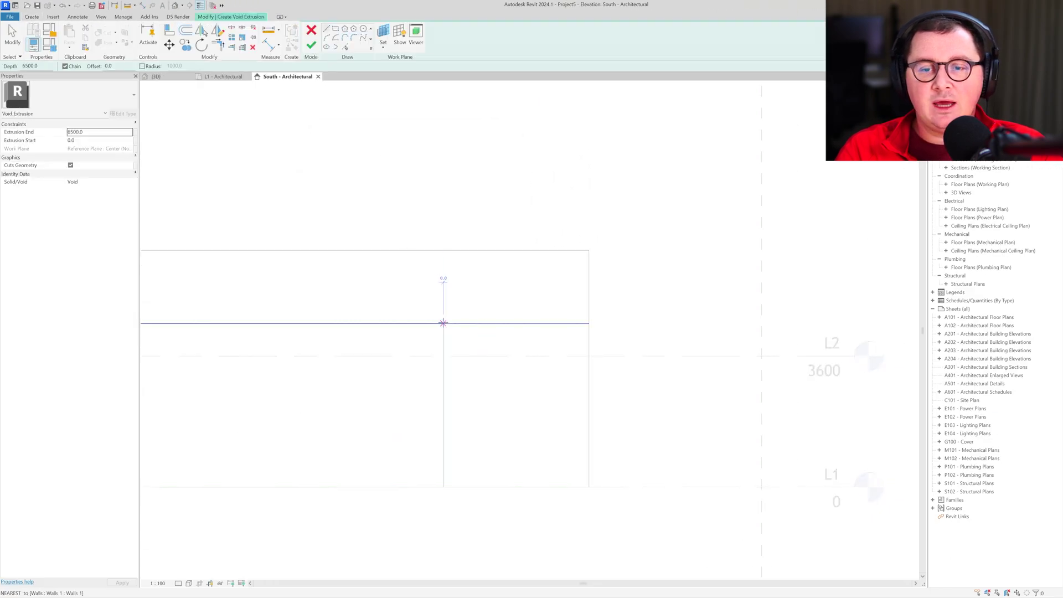
Step: Sketch the wedge void profile: sloped cut line, top edge and short vertical closing edge
{"action": "left_click", "coordinate": [443, 322]}
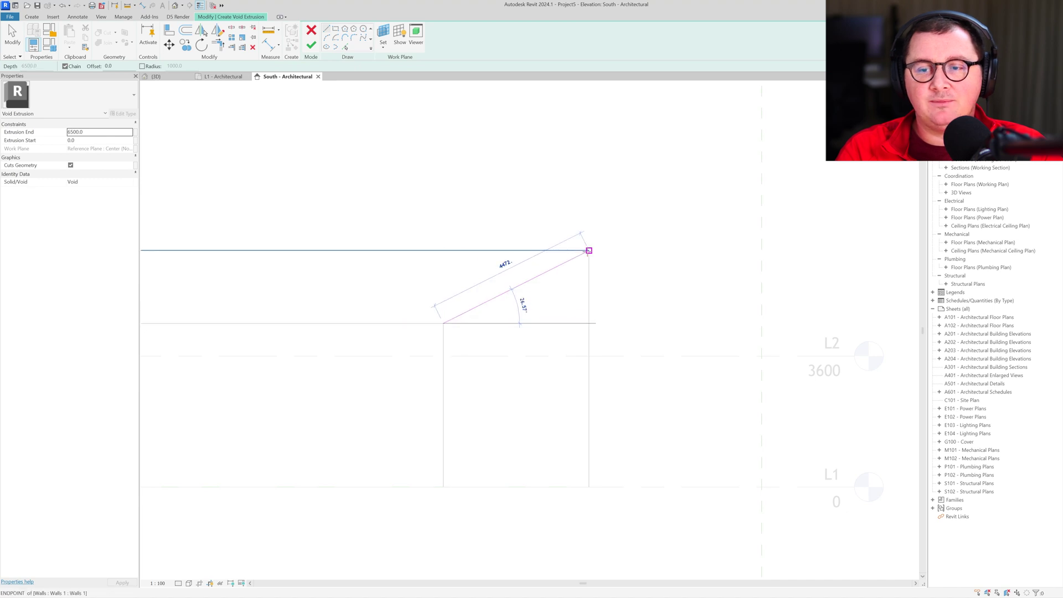
{"action": "left_click", "coordinate": [588, 244]}
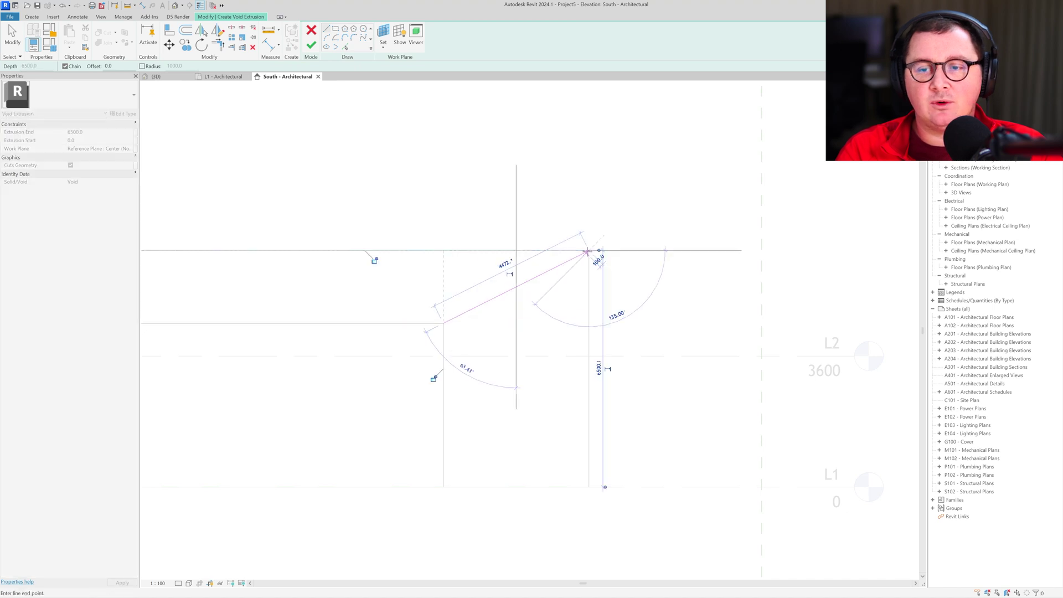
{"action": "right_click", "coordinate": [446, 242]}
{"action": "left_click", "coordinate": [452, 246]}
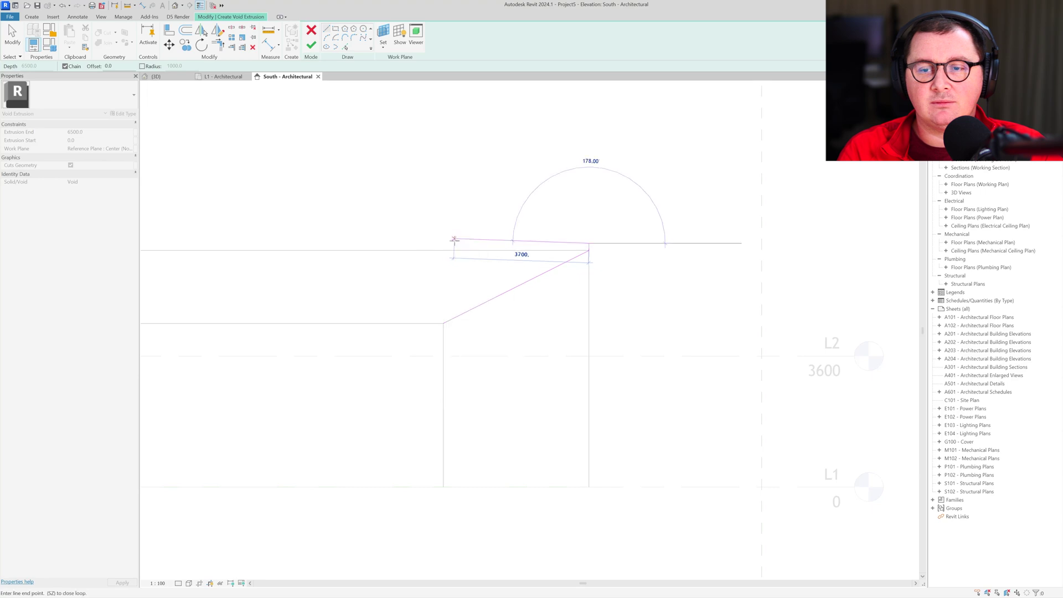
{"action": "left_click", "coordinate": [459, 243]}
{"action": "right_click", "coordinate": [450, 304]}
{"action": "left_click", "coordinate": [452, 308]}
{"action": "left_click", "coordinate": [443, 323]}
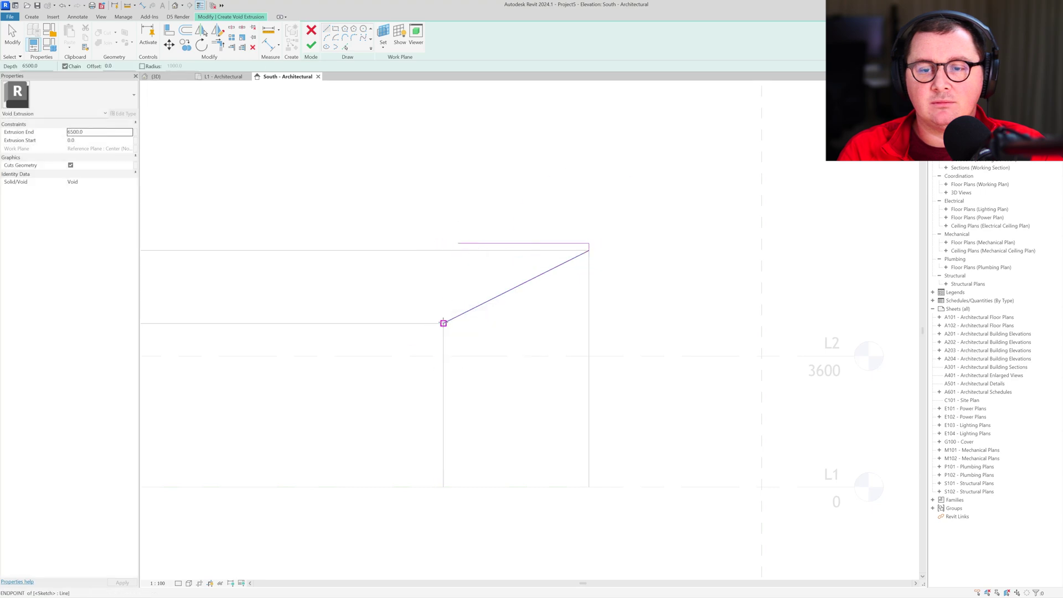
{"action": "left_click", "coordinate": [443, 290]}
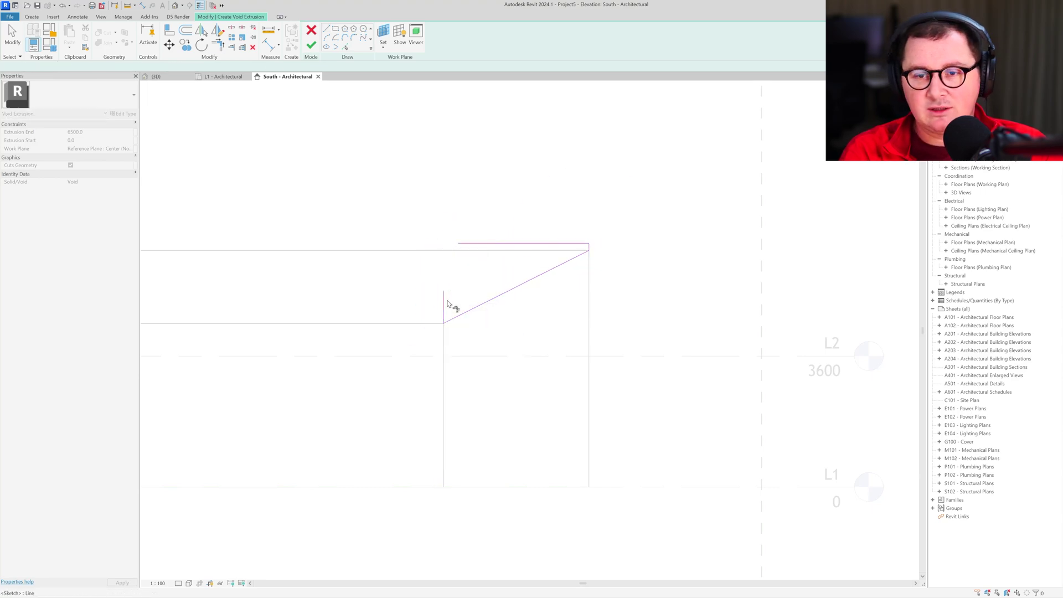
{"action": "key", "text": "Escape"}
{"action": "key", "text": "Escape"}
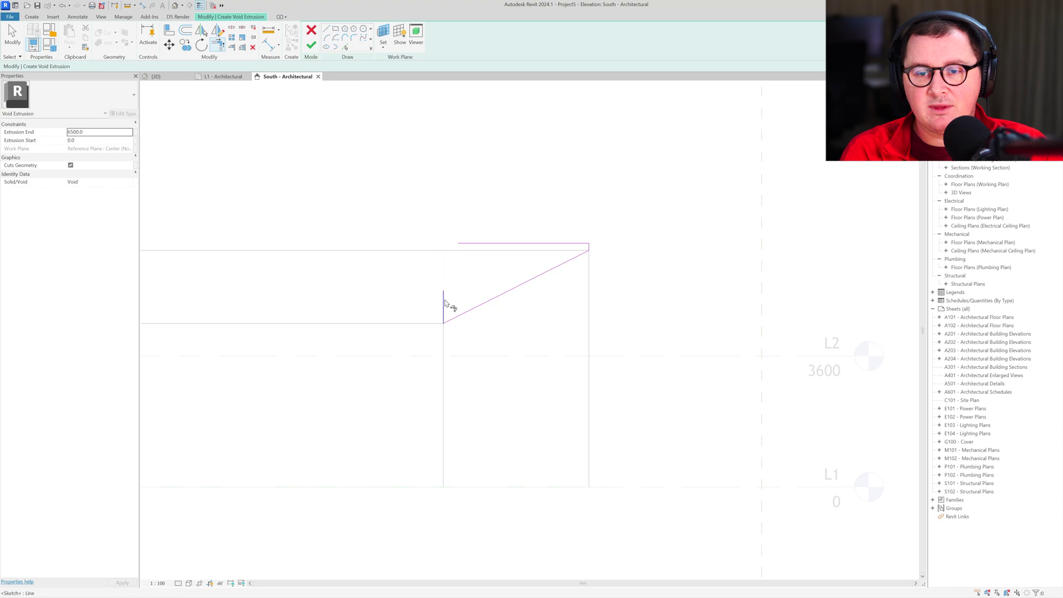
{"action": "left_click", "coordinate": [156, 77]}
Step: Finish the void, check the sloped cut in 3D, and finish the in-place wall
{"action": "left_click", "coordinate": [311, 46]}
{"action": "scroll", "coordinate": [565, 244], "scroll_direction": "up", "scroll_amount": 3}
{"action": "middle_click_drag", "start_coordinate": [616, 286], "coordinate": [664, 310], "text": "shift"}
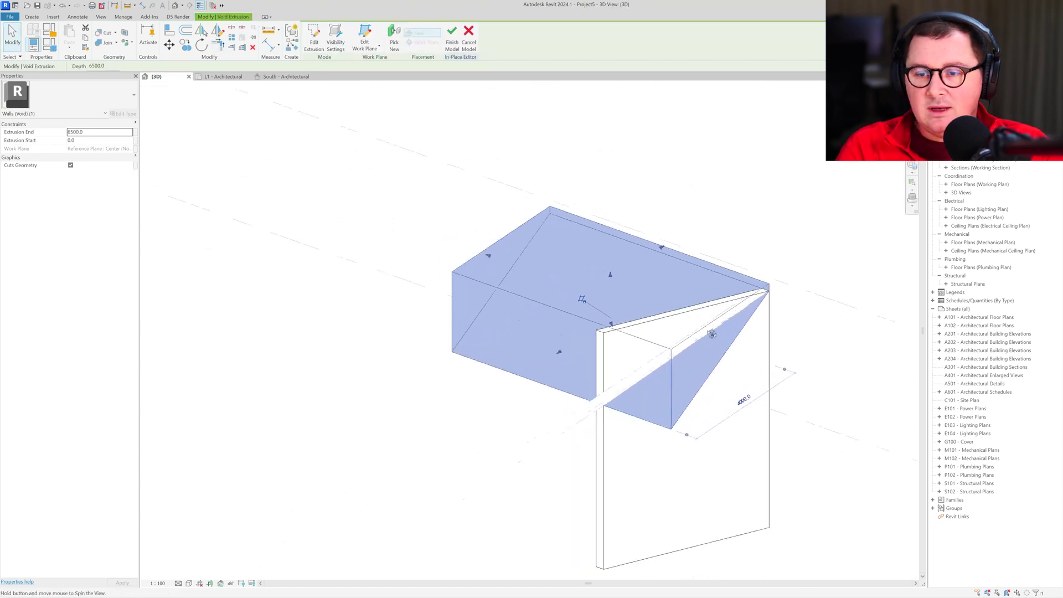
{"action": "middle_click_drag", "start_coordinate": [712, 334], "coordinate": [391, 183], "text": "shift"}
{"action": "key", "text": "Escape"}
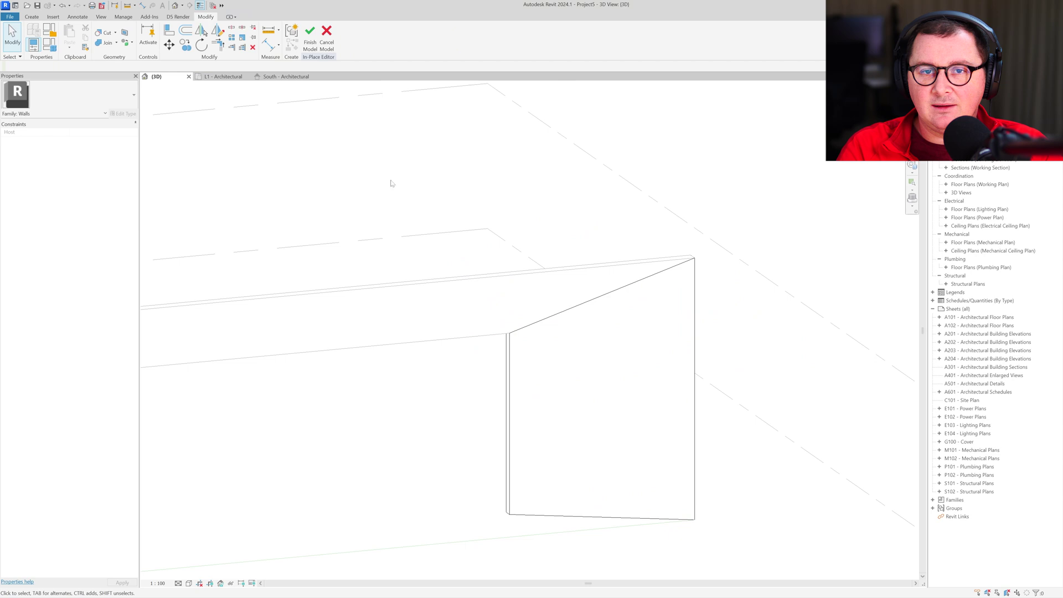
{"action": "left_click", "coordinate": [310, 44]}
Step: In the South elevation, select the upper wall and start editing it in place
{"action": "scroll", "coordinate": [440, 185], "scroll_direction": "down", "scroll_amount": 3}
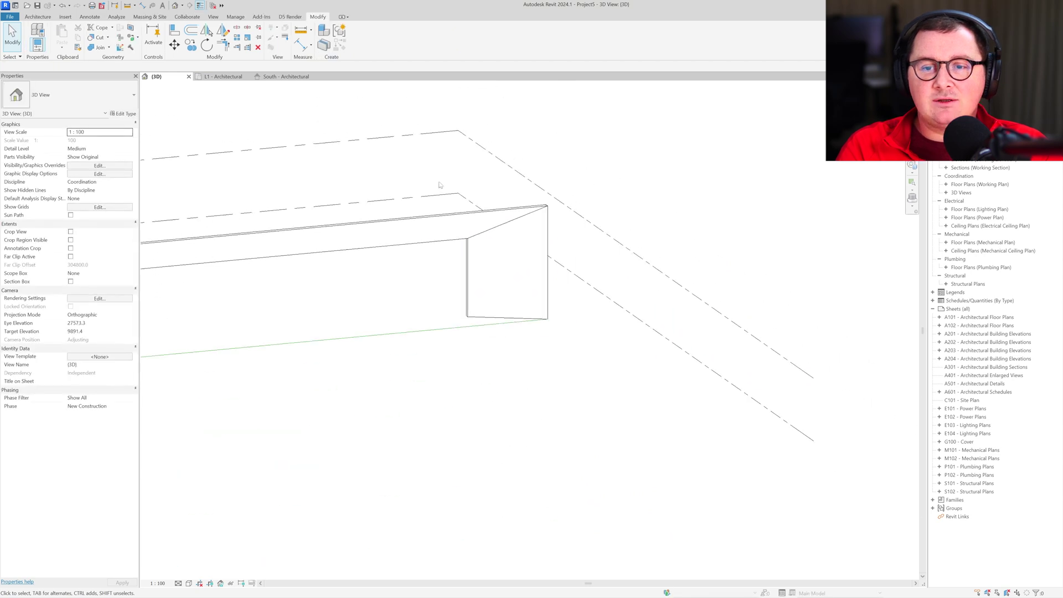
{"action": "left_click", "coordinate": [288, 78]}
{"action": "left_click", "coordinate": [440, 254]}
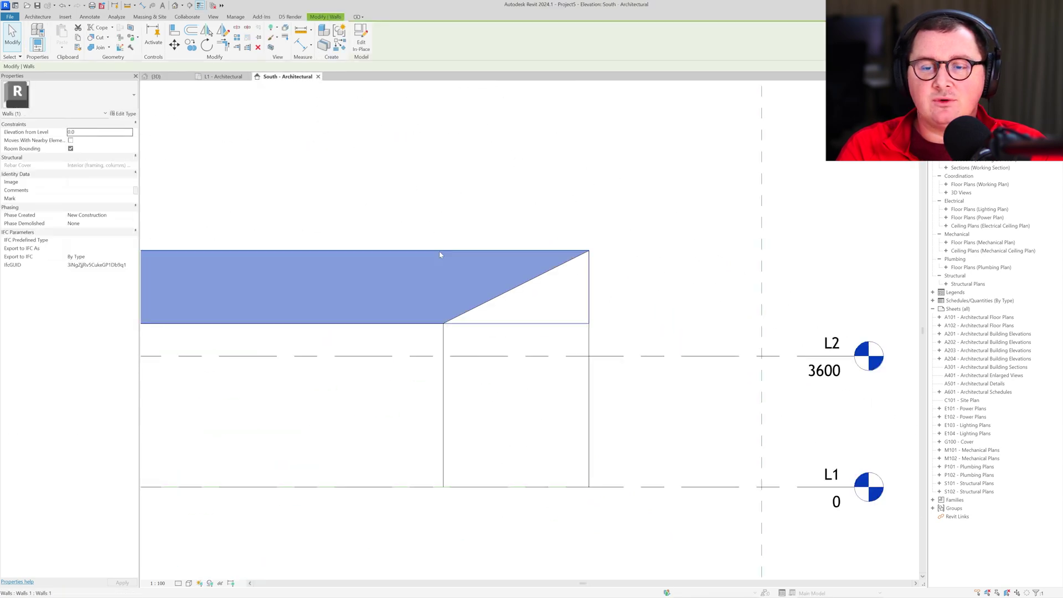
{"action": "left_click", "coordinate": [361, 45]}
Step: Start a new void extrusion with the Center (North/South) reference plane as its work plane
{"action": "left_click", "coordinate": [31, 17]}
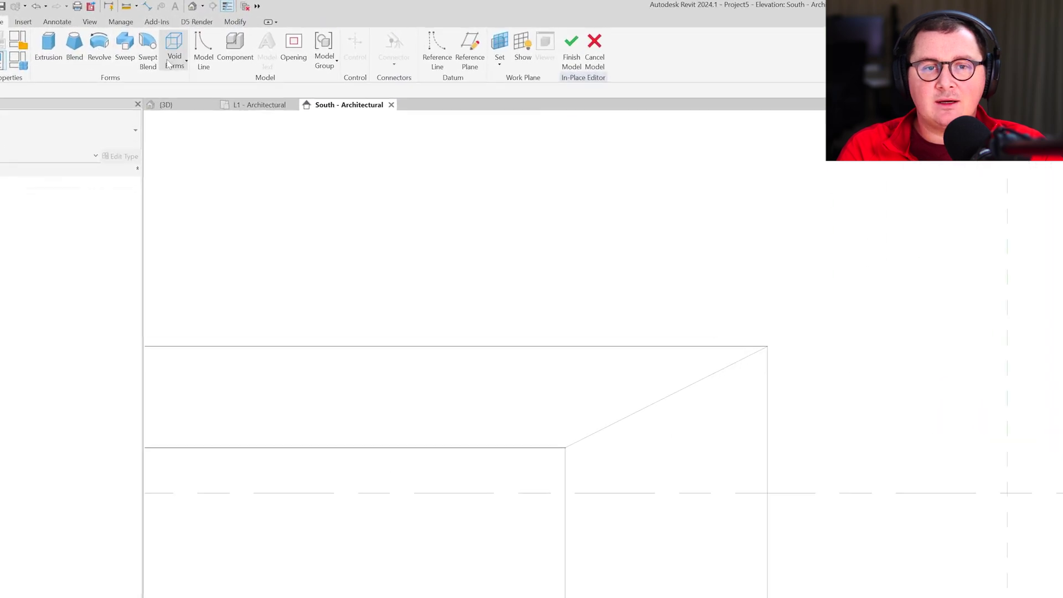
{"action": "left_click", "coordinate": [161, 42]}
{"action": "left_click", "coordinate": [177, 61]}
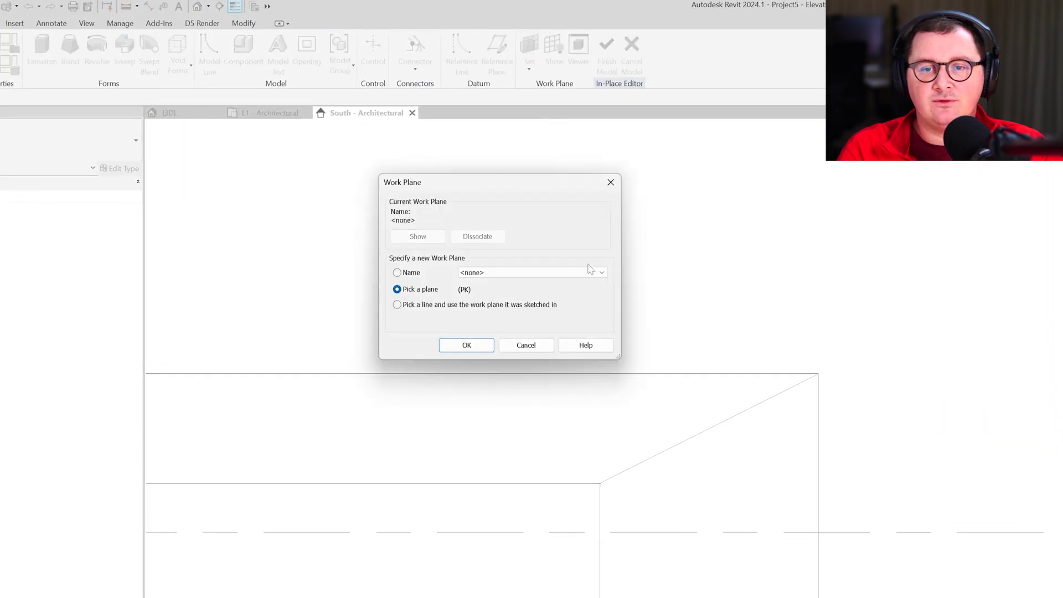
{"action": "left_click", "coordinate": [590, 269]}
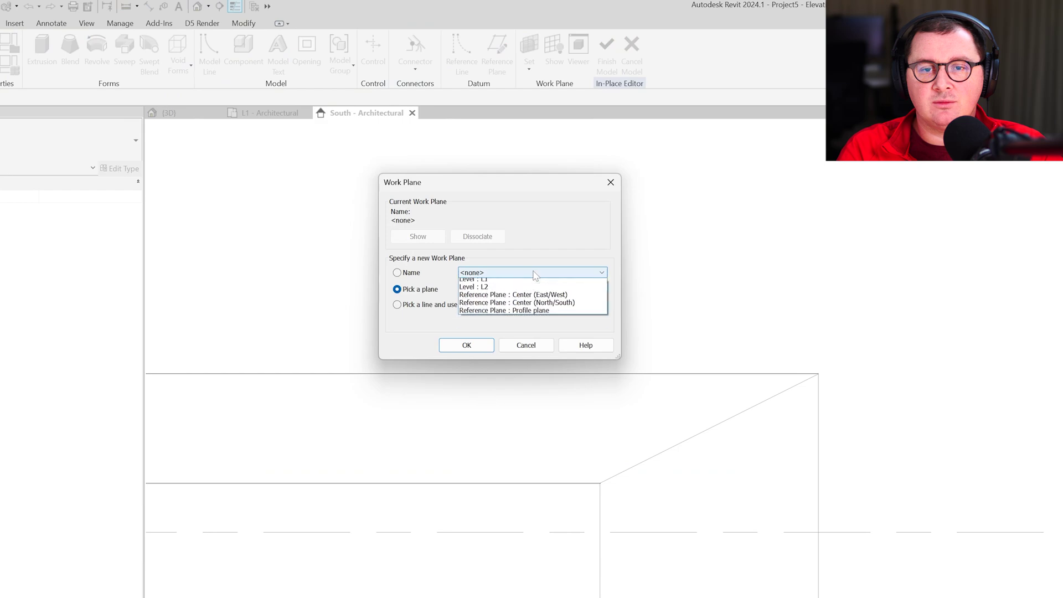
{"action": "left_click", "coordinate": [517, 313]}
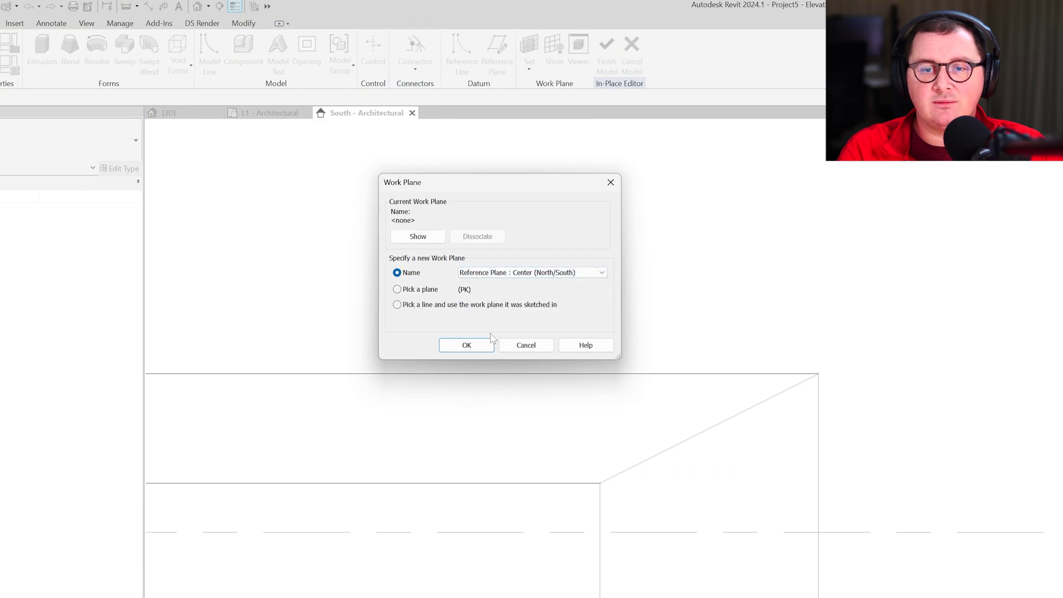
{"action": "left_click", "coordinate": [466, 345]}
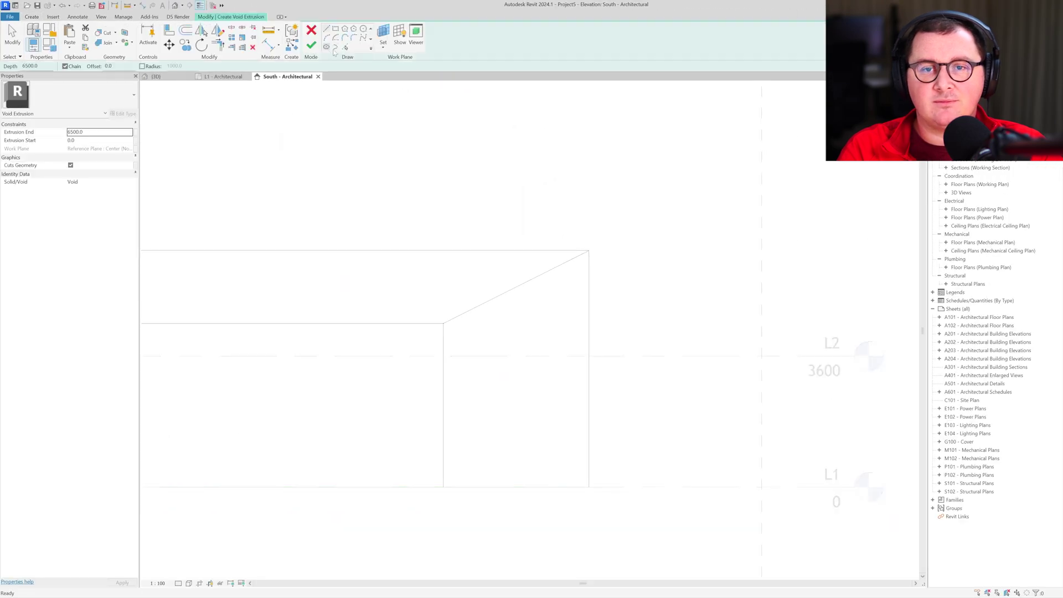
Step: Sketch a closed four-line void profile tracing the sloped top and end of the wall
{"action": "left_click", "coordinate": [344, 47]}
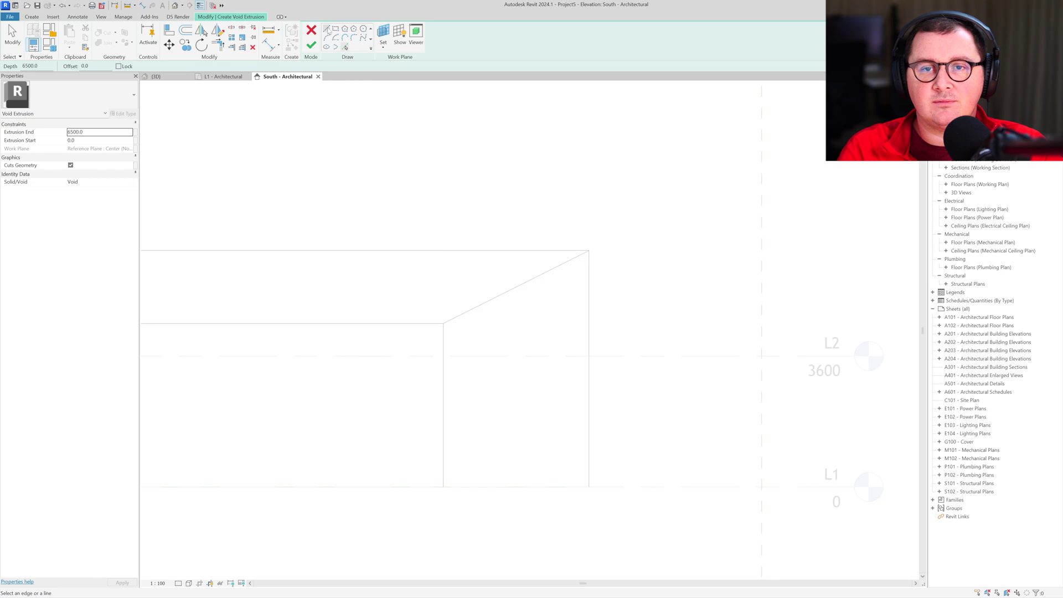
{"action": "left_click", "coordinate": [443, 322]}
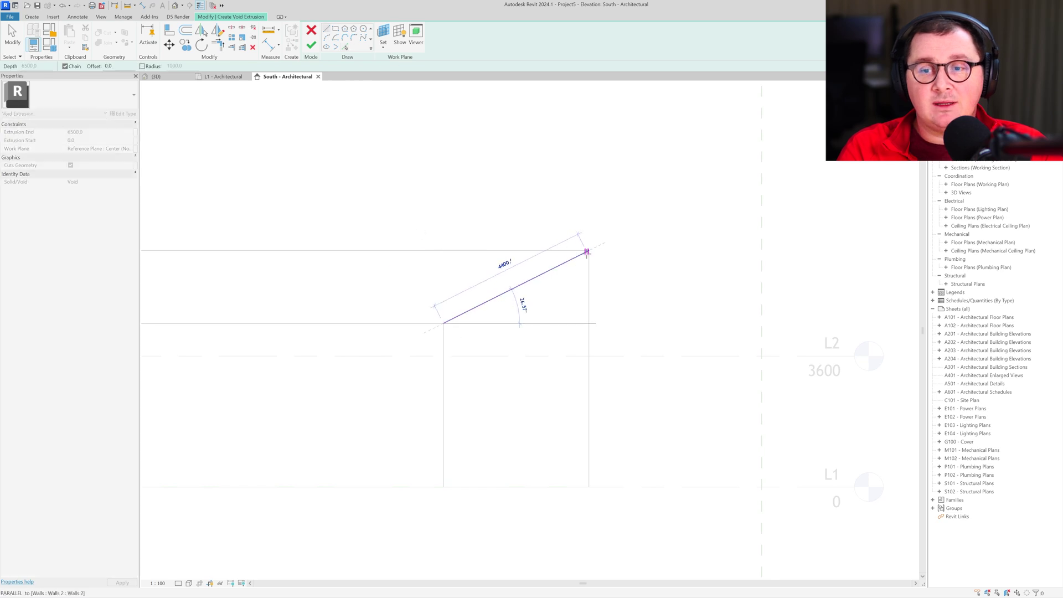
{"action": "left_click", "coordinate": [589, 251]}
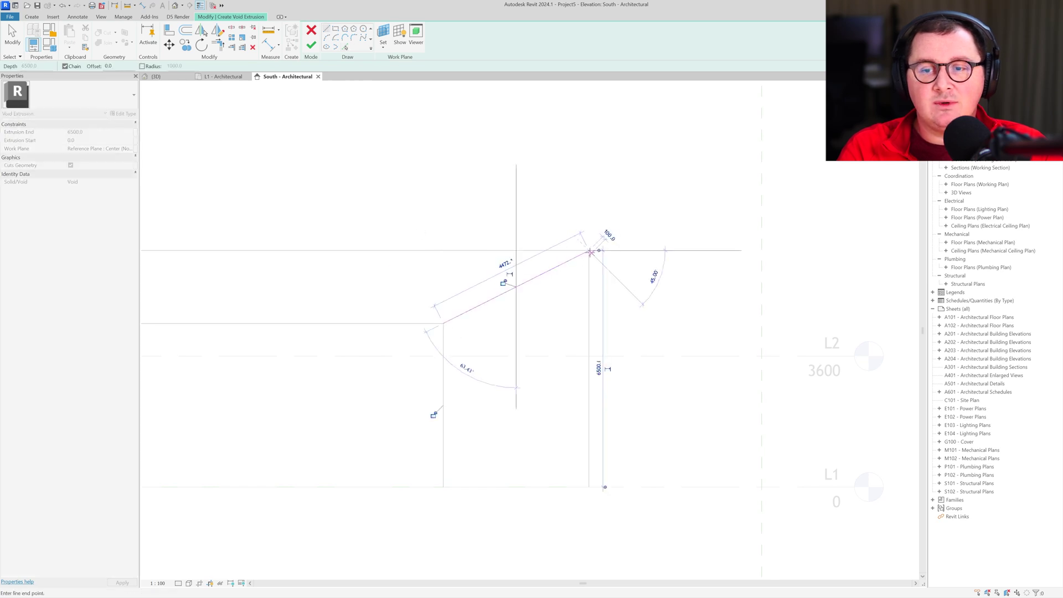
{"action": "left_click", "coordinate": [588, 334]}
{"action": "left_click", "coordinate": [442, 334]}
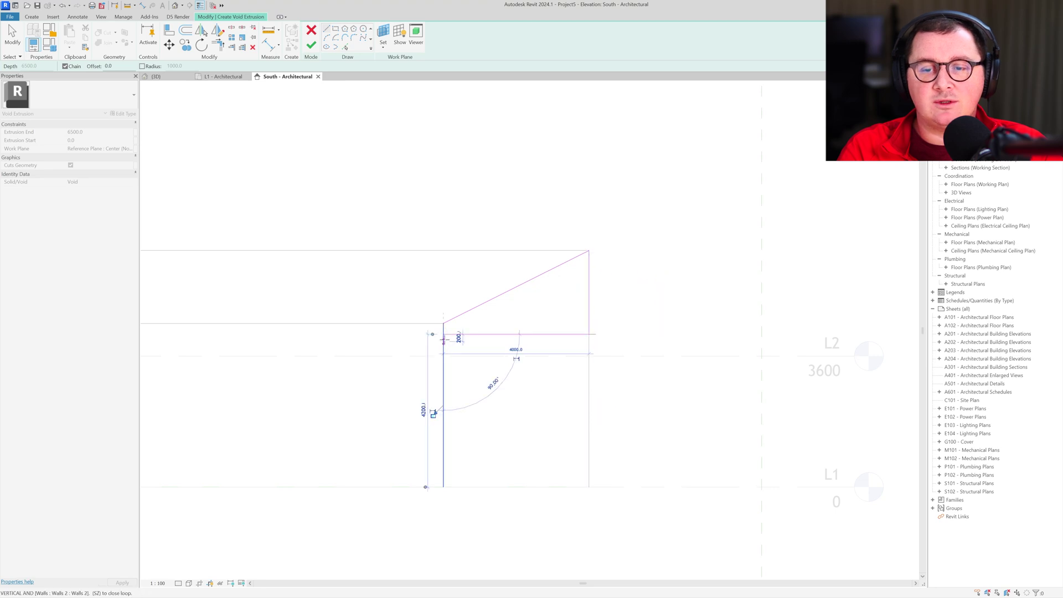
{"action": "left_click", "coordinate": [443, 323]}
Step: In 3D, finish the void profile and extend the void to start at -2601.8 through the wall
{"action": "left_click", "coordinate": [156, 76]}
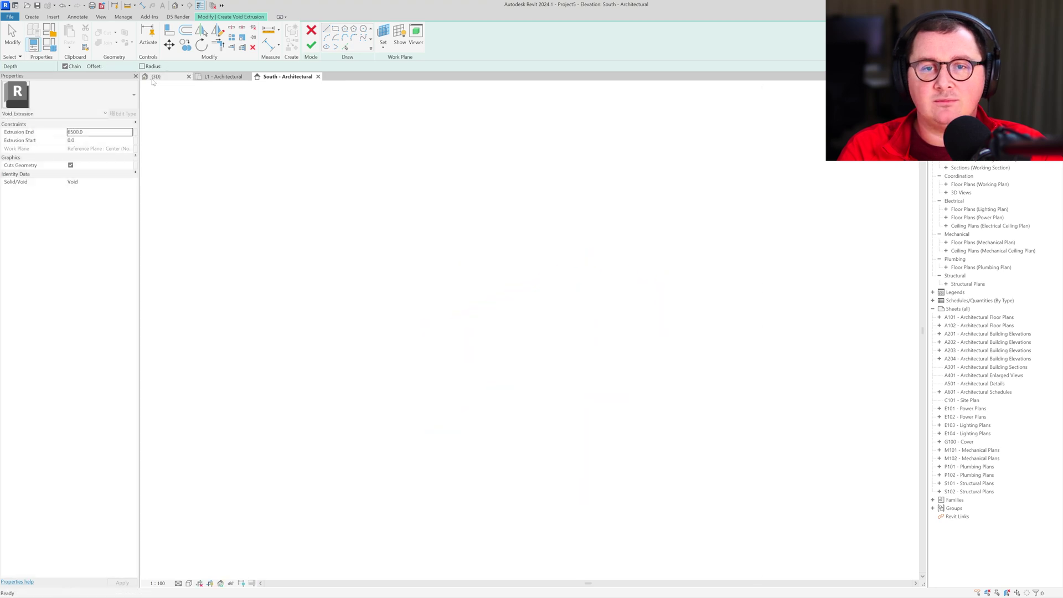
{"action": "left_click", "coordinate": [311, 45]}
{"action": "left_click_drag", "start_coordinate": [524, 221], "coordinate": [612, 285]}
{"action": "middle_click_drag", "start_coordinate": [612, 285], "coordinate": [388, 258], "text": "shift"}
Step: Finish the in-place wall model and orbit to inspect the new sloped top
{"action": "left_click", "coordinate": [417, 345]}
{"action": "left_click", "coordinate": [318, 52]}
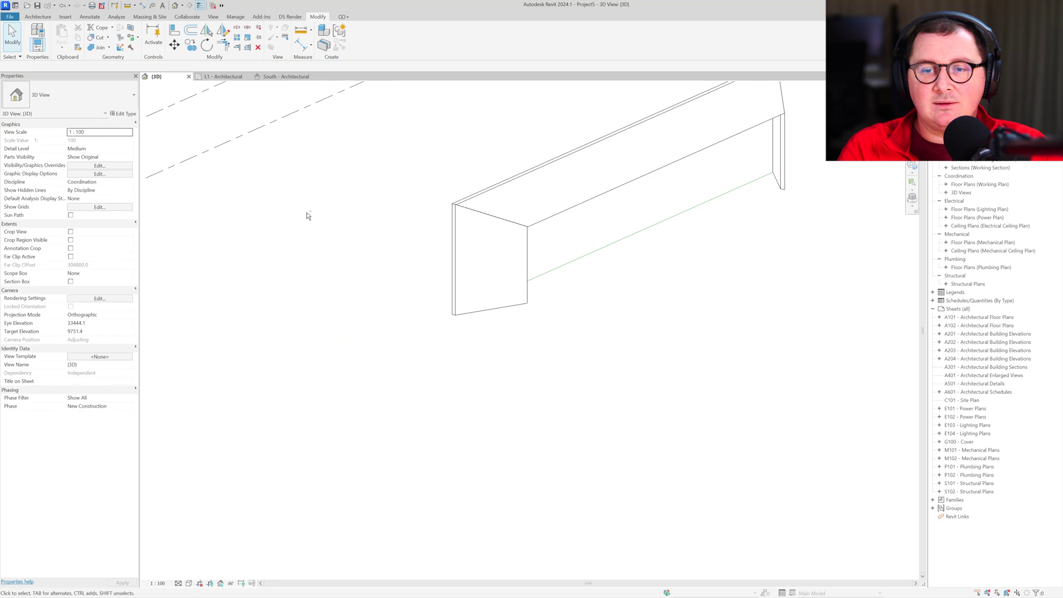
{"action": "middle_click_drag", "start_coordinate": [306, 214], "coordinate": [515, 213], "text": "shift"}
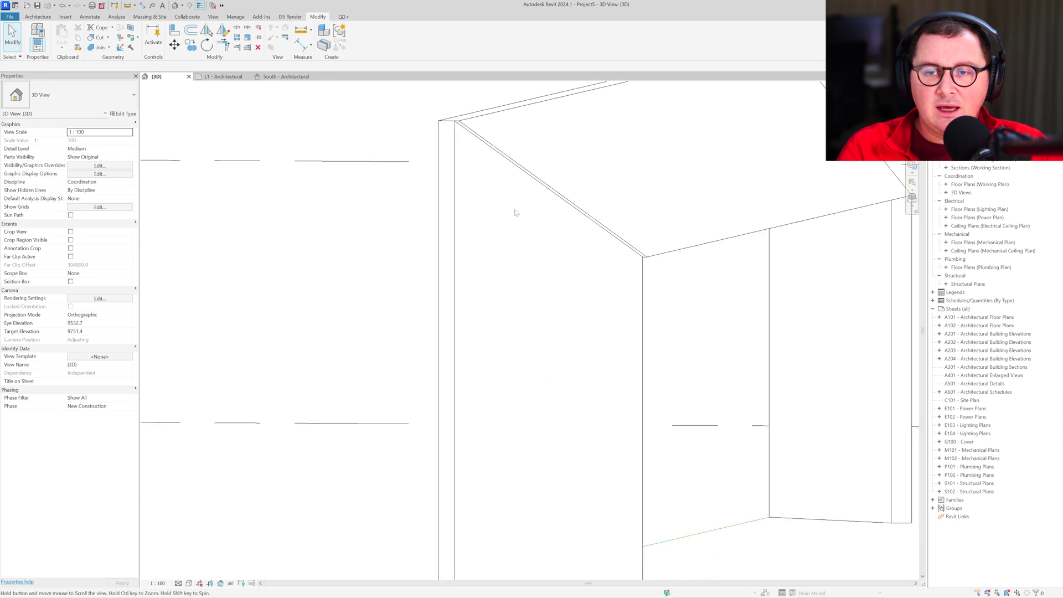
{"action": "scroll", "coordinate": [515, 213], "scroll_direction": "down", "scroll_amount": 1}
Step: Select the end wall with the sloped top and reopen it for in-place editing
{"action": "left_click", "coordinate": [463, 242]}
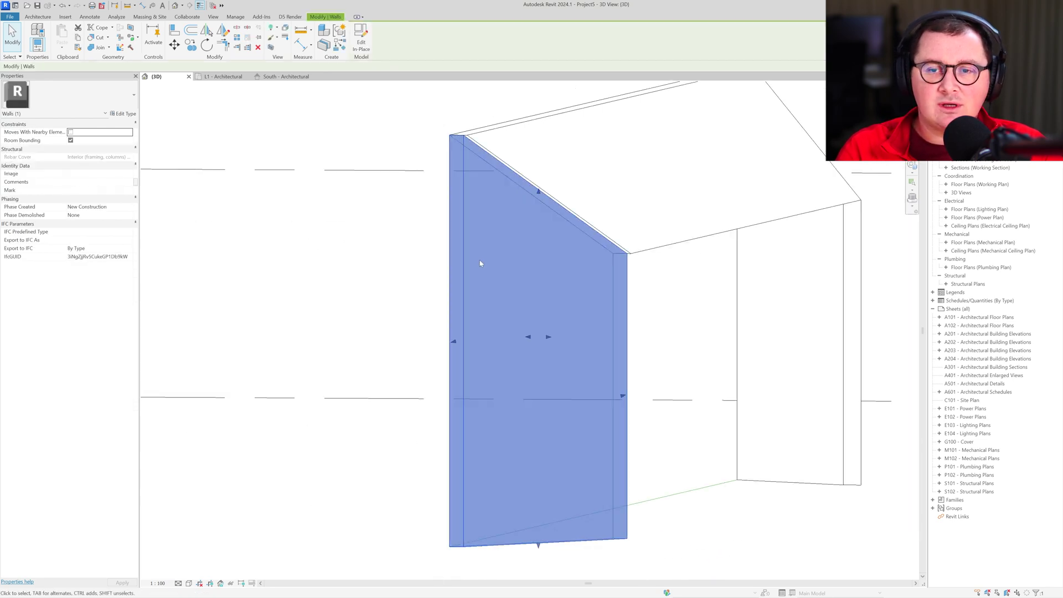
{"action": "middle_click_drag", "start_coordinate": [464, 243], "coordinate": [413, 206]}
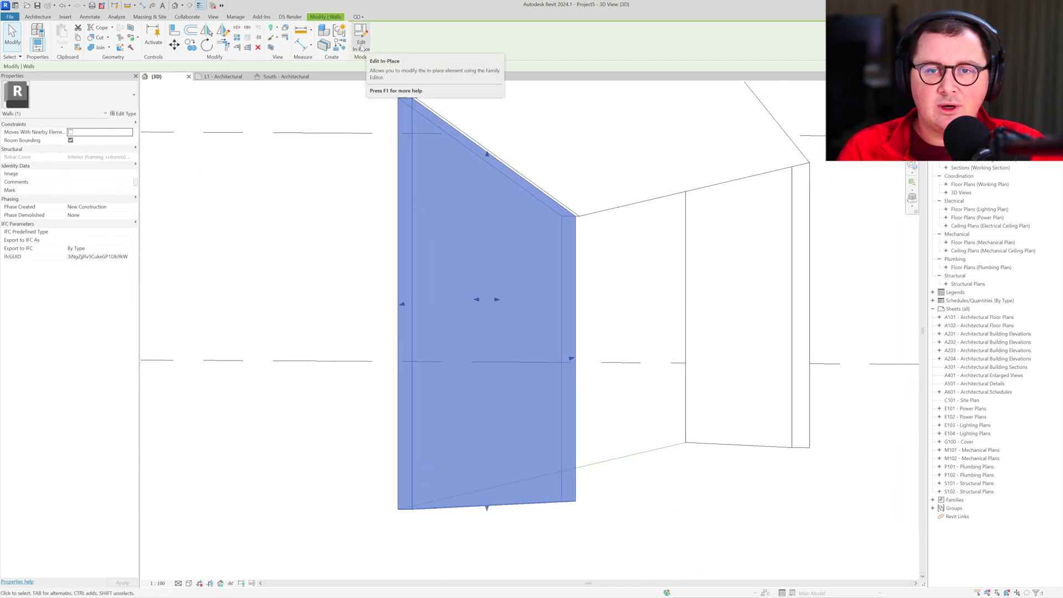
{"action": "left_click", "coordinate": [361, 49]}
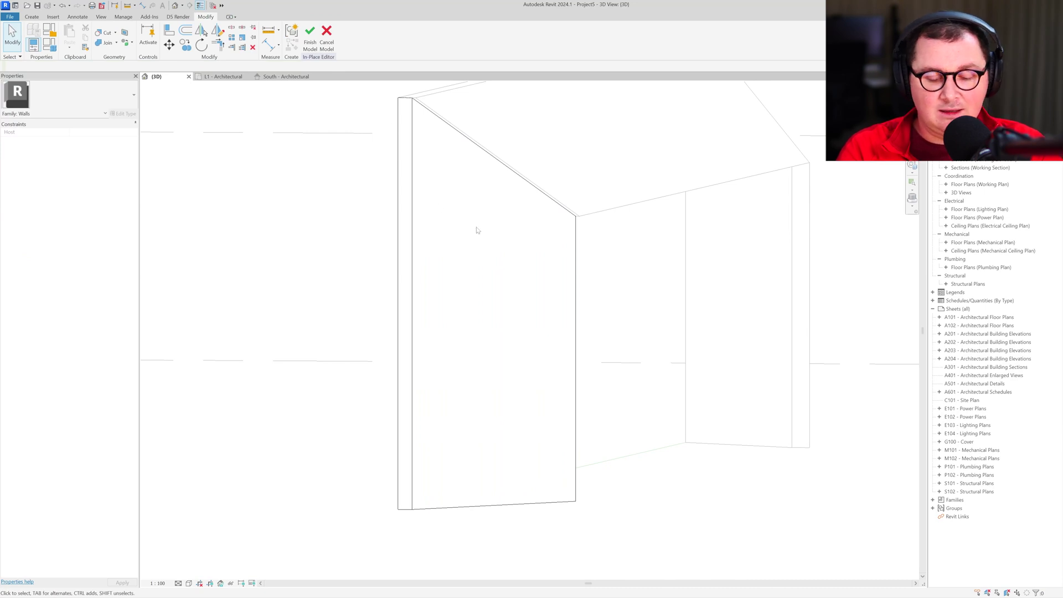
Step: Align the end wall's sloped top face to the adjoining wall's top edge with AL
{"action": "key", "text": "a"}
{"action": "key", "text": "l"}
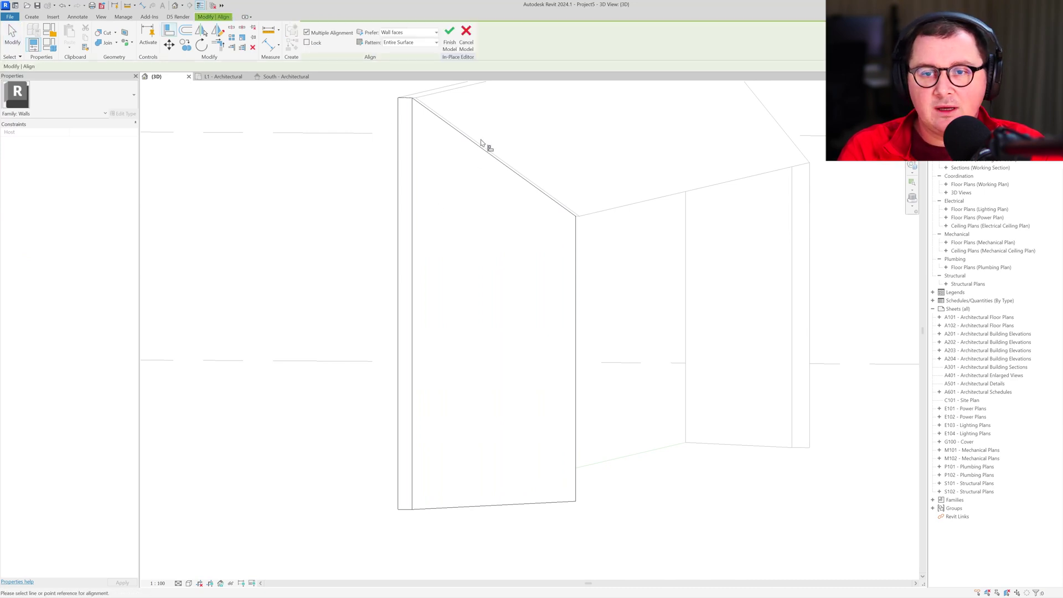
{"action": "scroll", "coordinate": [484, 147], "scroll_direction": "up", "scroll_amount": 3}
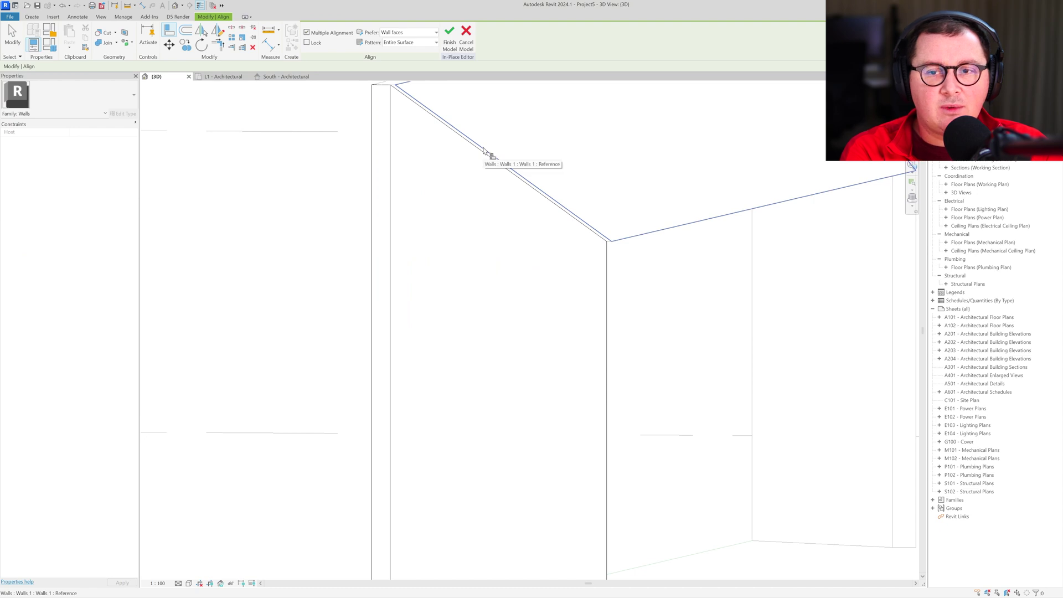
{"action": "key", "text": "Tab"}
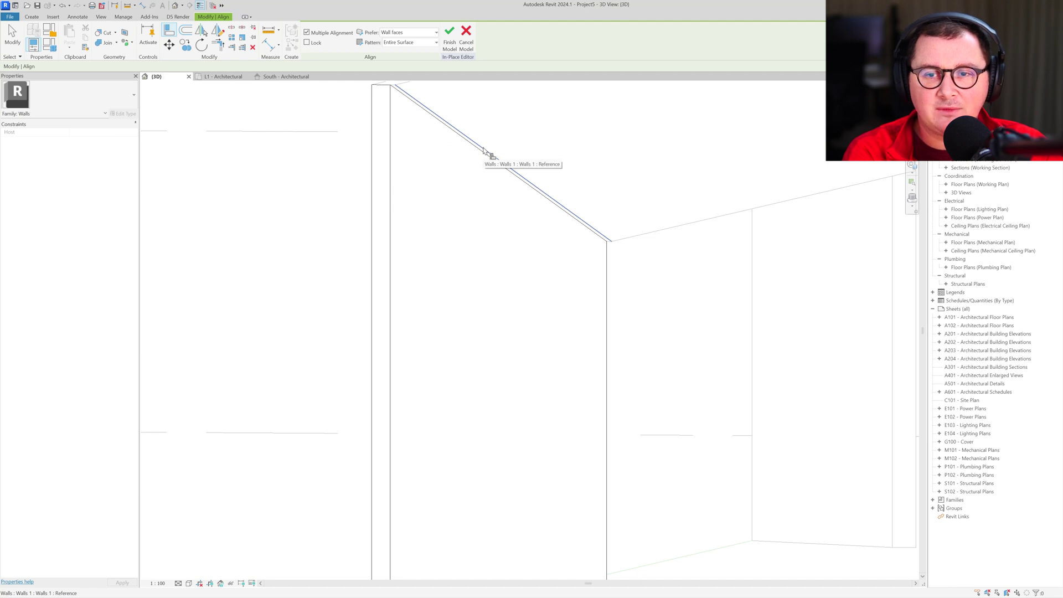
{"action": "left_click", "coordinate": [483, 149]}
{"action": "scroll", "coordinate": [476, 163], "scroll_direction": "down", "scroll_amount": 2}
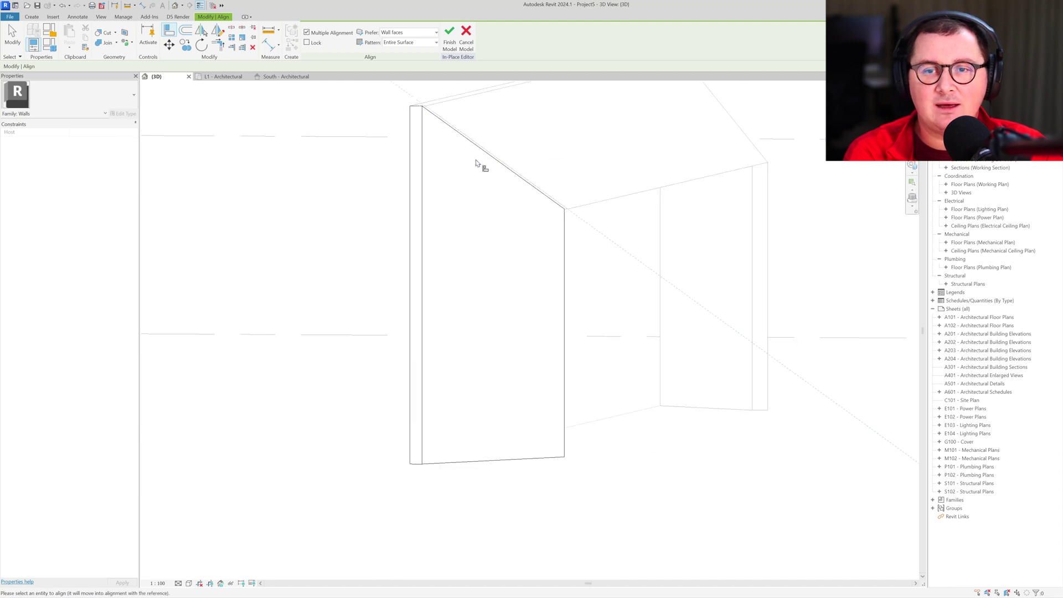
{"action": "left_click", "coordinate": [438, 193]}
Step: Finish the in-place model and orbit to view the sloped walls meeting cleanly
{"action": "left_click", "coordinate": [450, 43]}
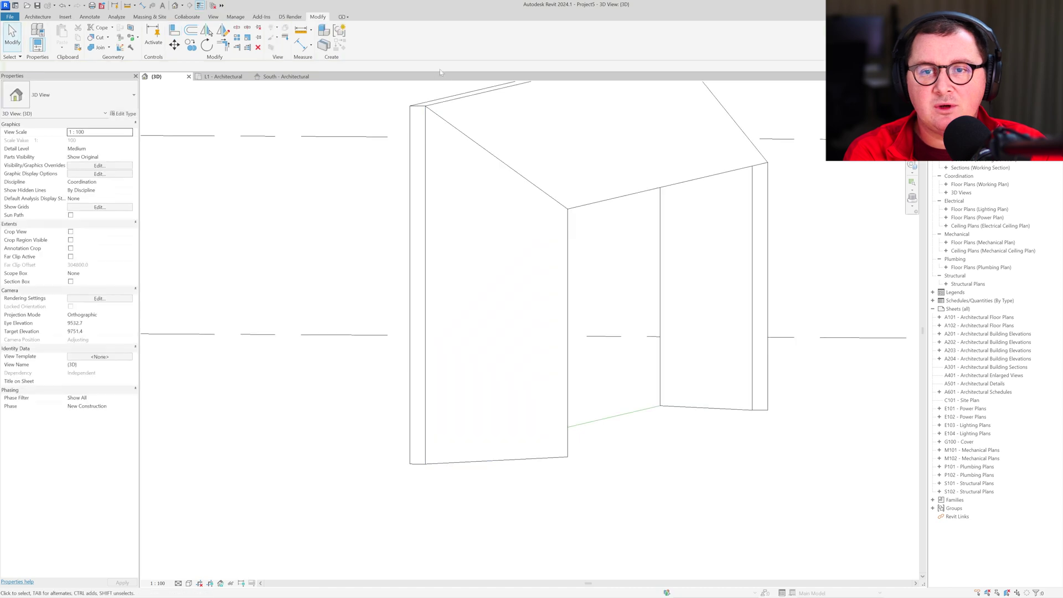
{"action": "middle_click_drag", "start_coordinate": [348, 220], "coordinate": [524, 325], "text": "shift"}
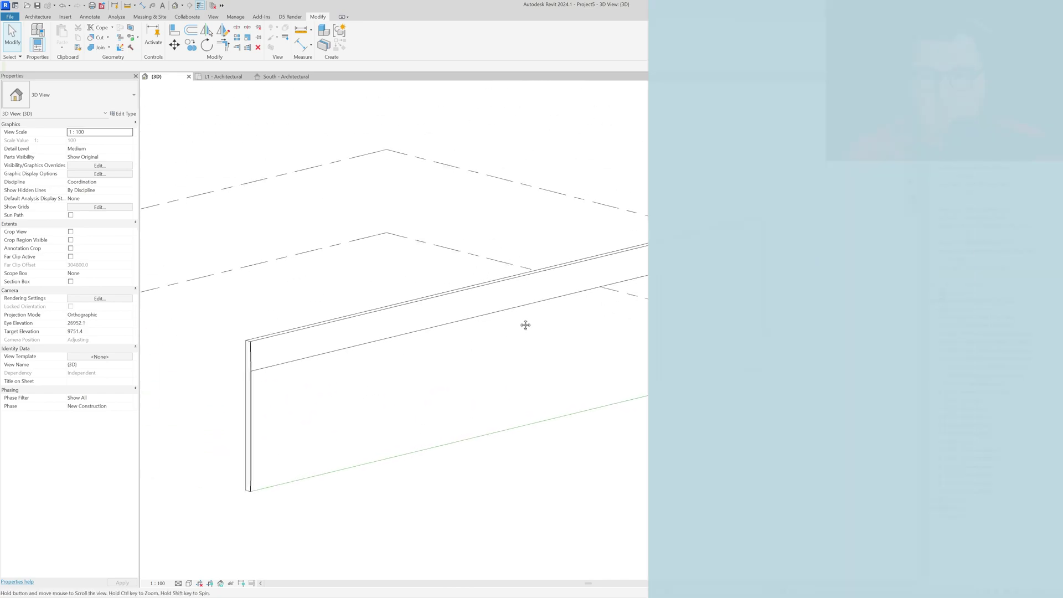